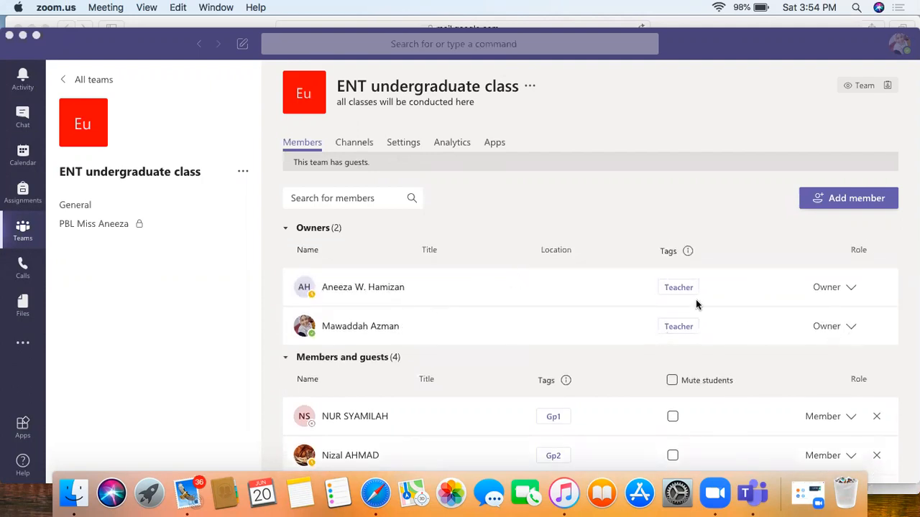
Step: Change the Gp2 member's role to Owner in the ENT undergraduate class member list
scroll(761, 329, down, 3)
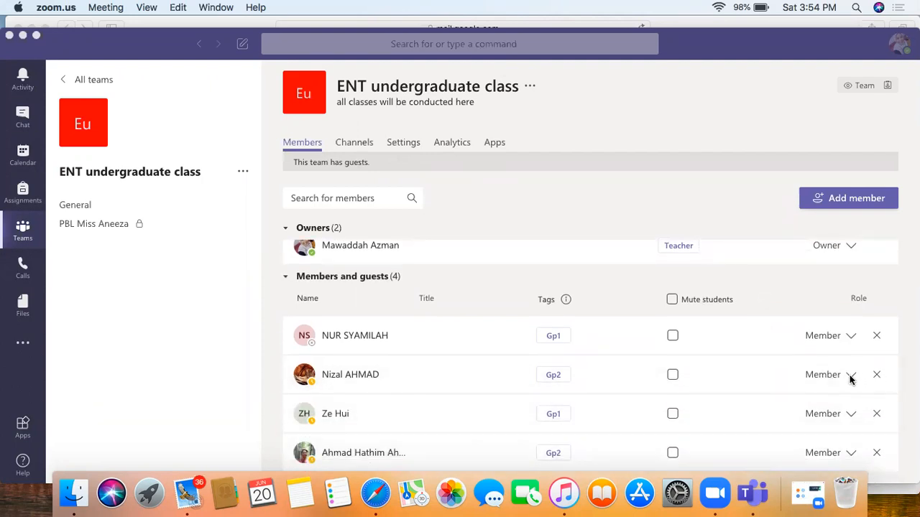
click(852, 378)
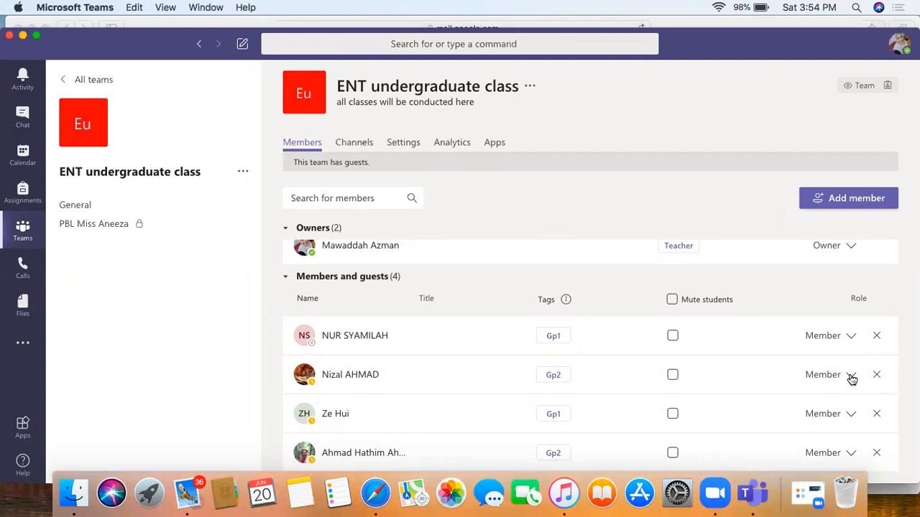
click(850, 378)
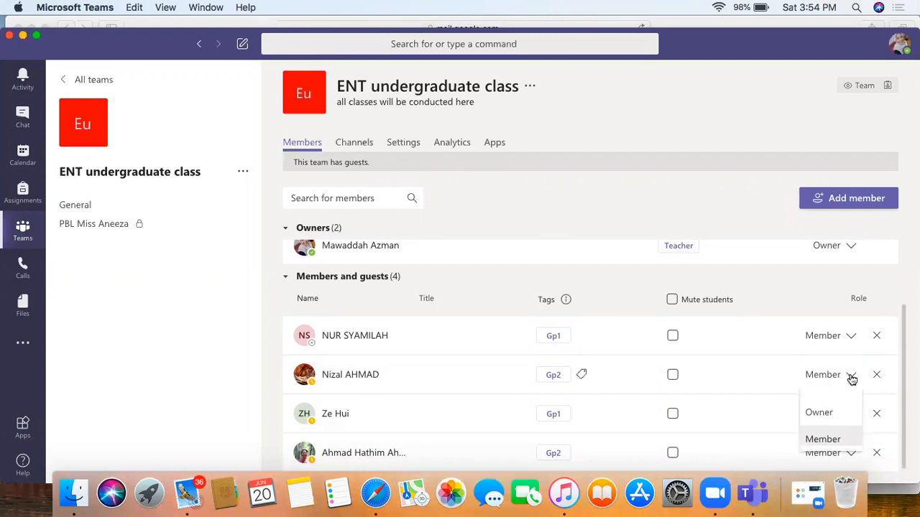
click(826, 412)
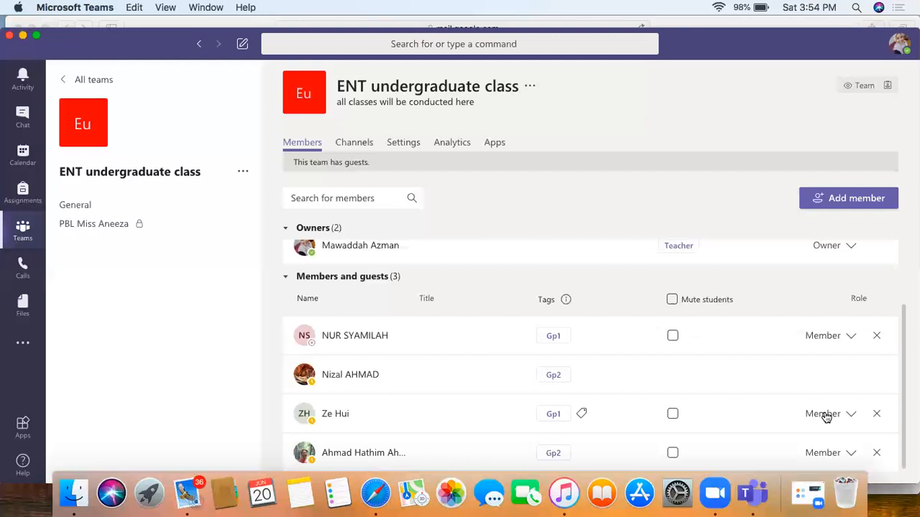
scroll(787, 358, up, 2)
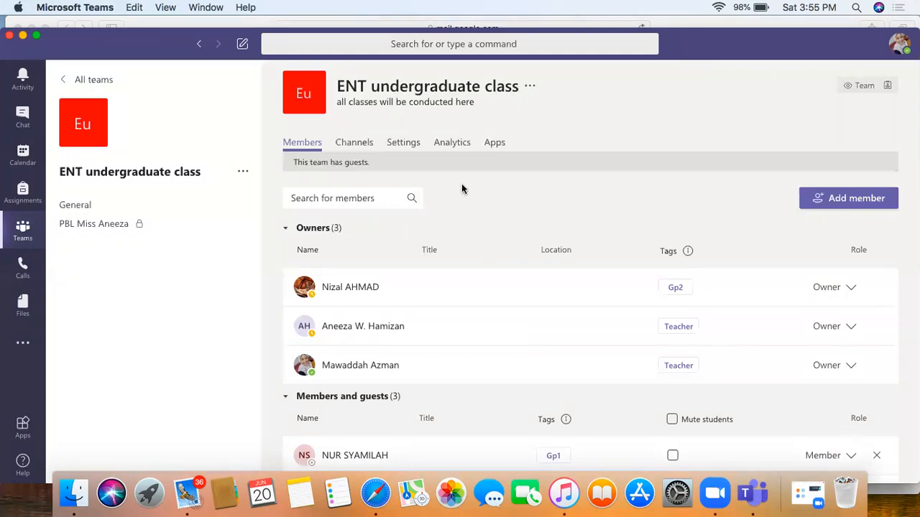
Step: Add the first guest student by searching their e-mail address in Add member
click(243, 175)
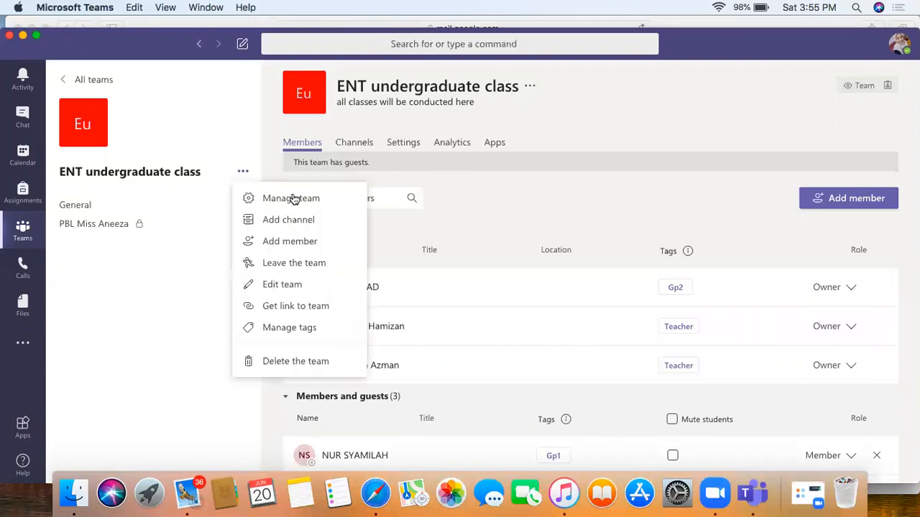
click(295, 246)
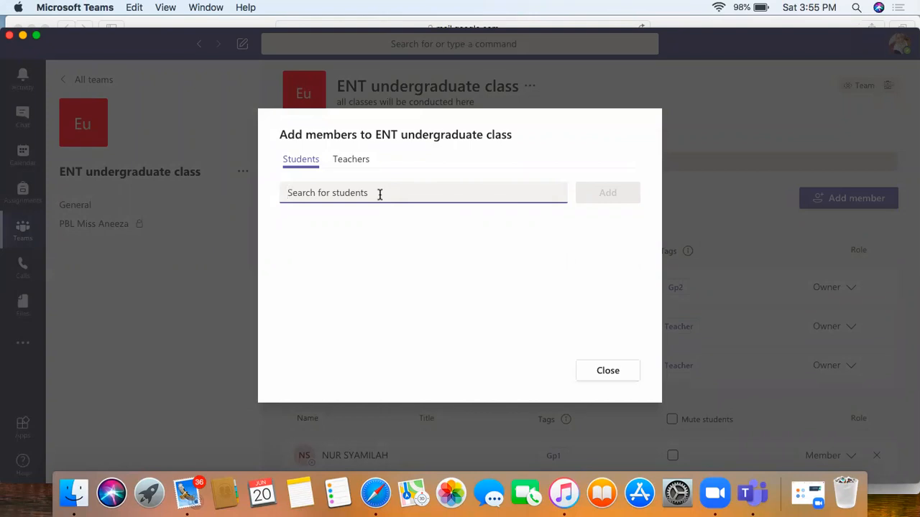
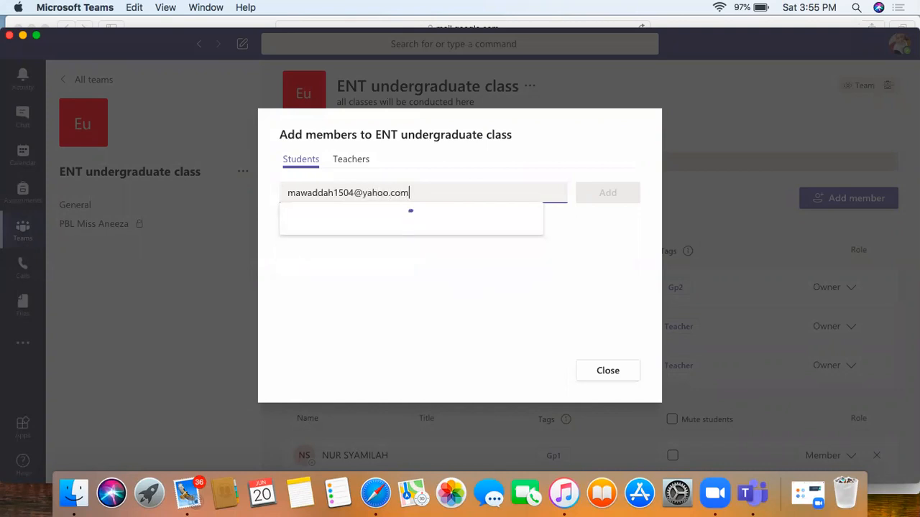
click(413, 228)
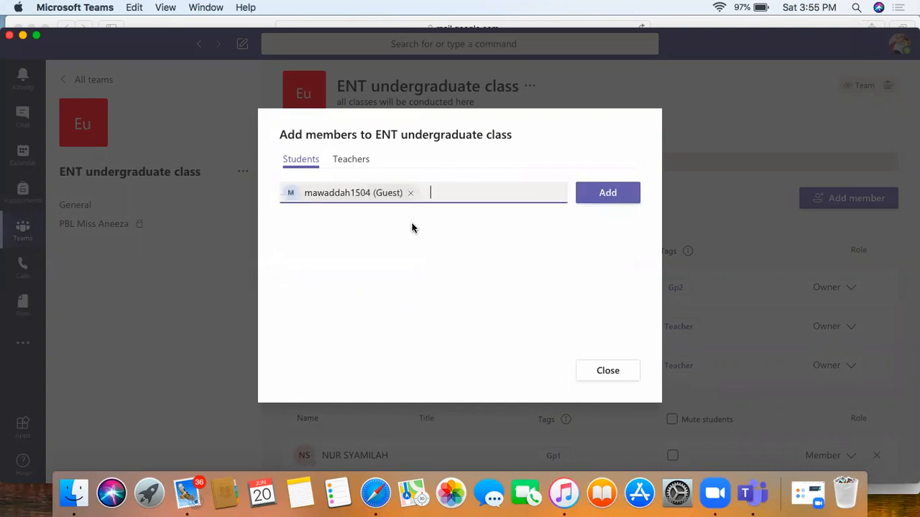
click(617, 197)
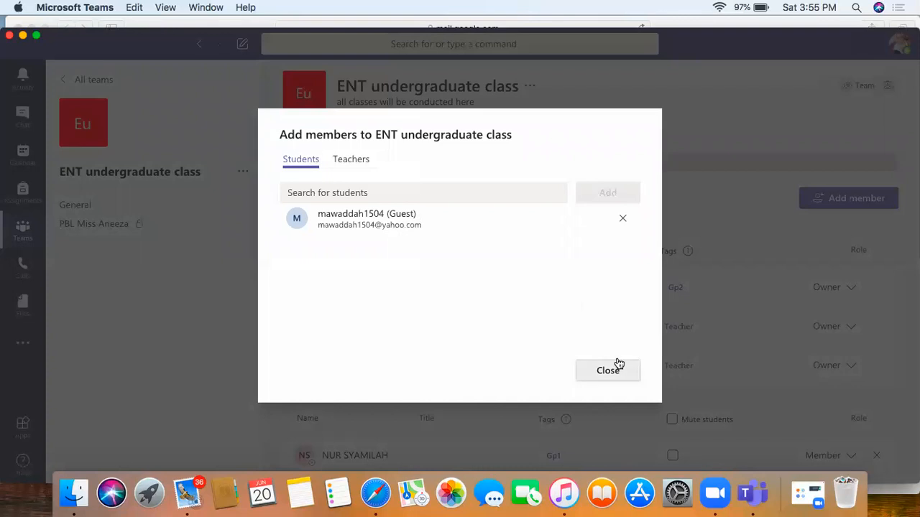
Step: Search for and add the second guest student account, then close the dialog
click(411, 189)
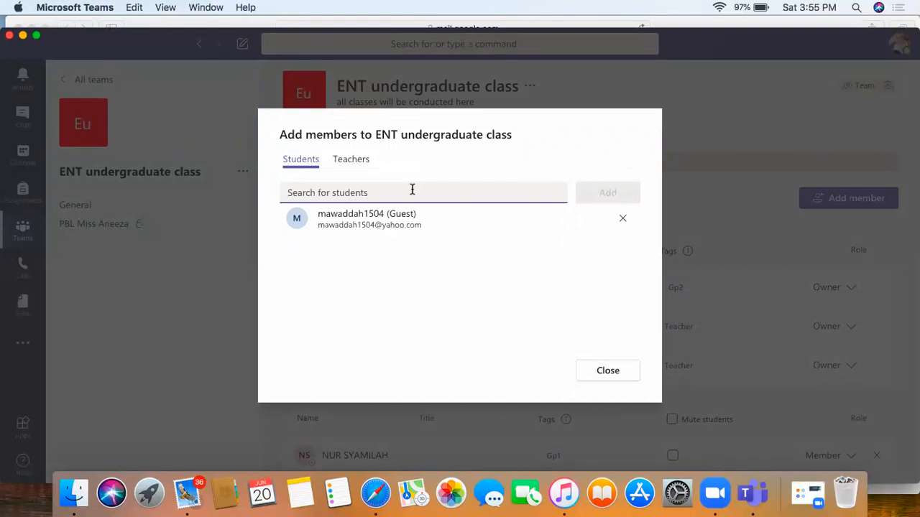
text(mawaddah)
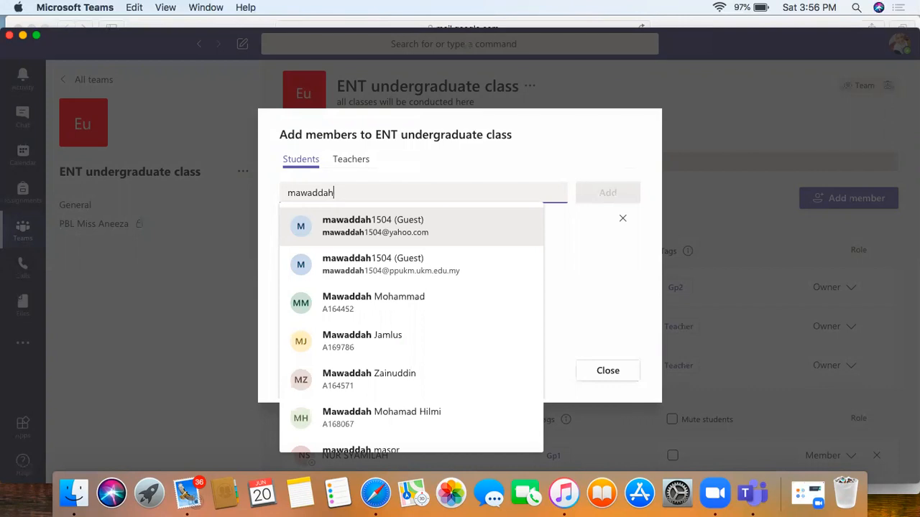
click(444, 266)
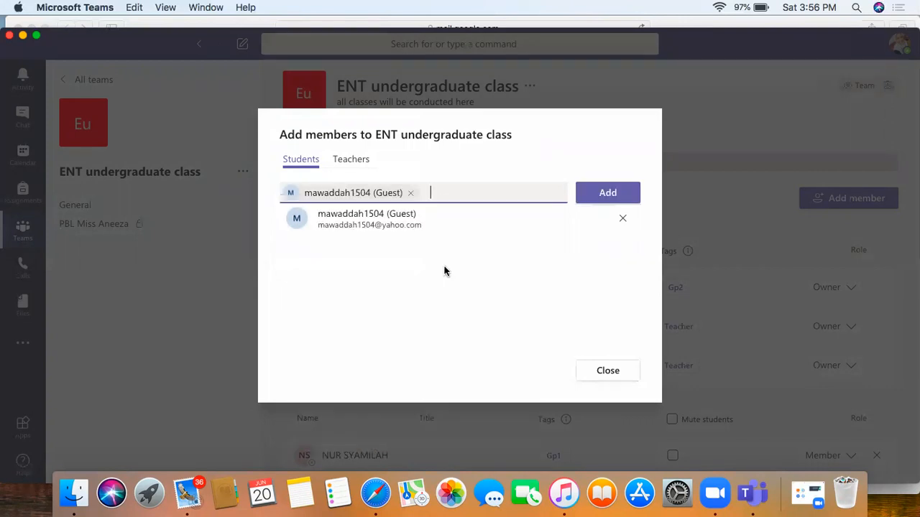
click(605, 193)
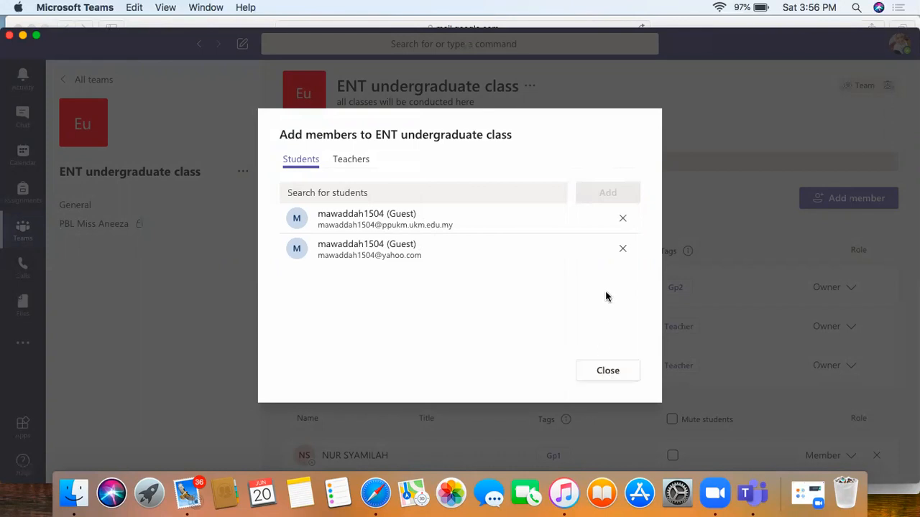
click(606, 371)
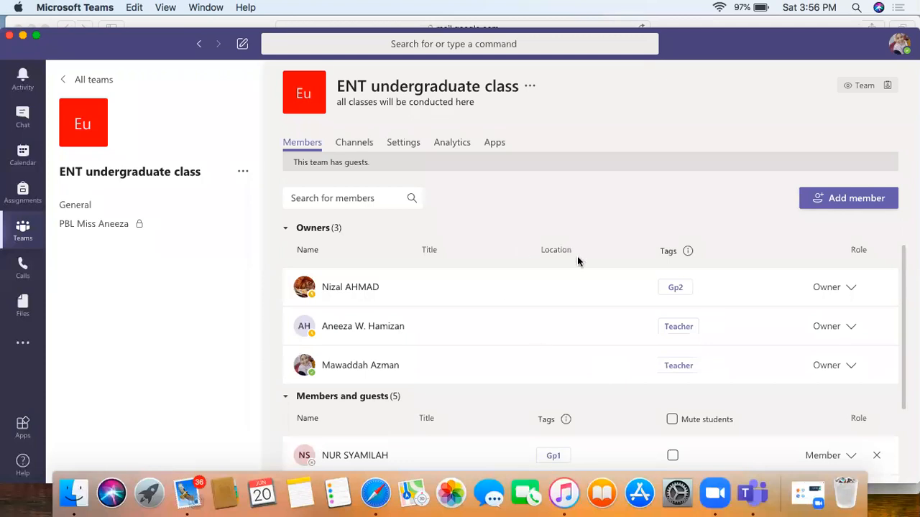
scroll(577, 256, down, 2)
scroll(577, 255, up, 2)
scroll(711, 298, down, 1)
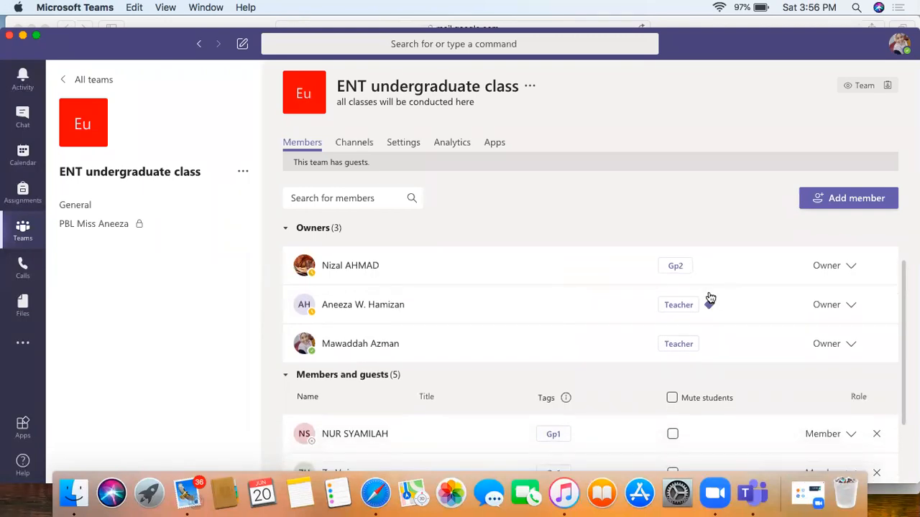
scroll(743, 320, down, 3)
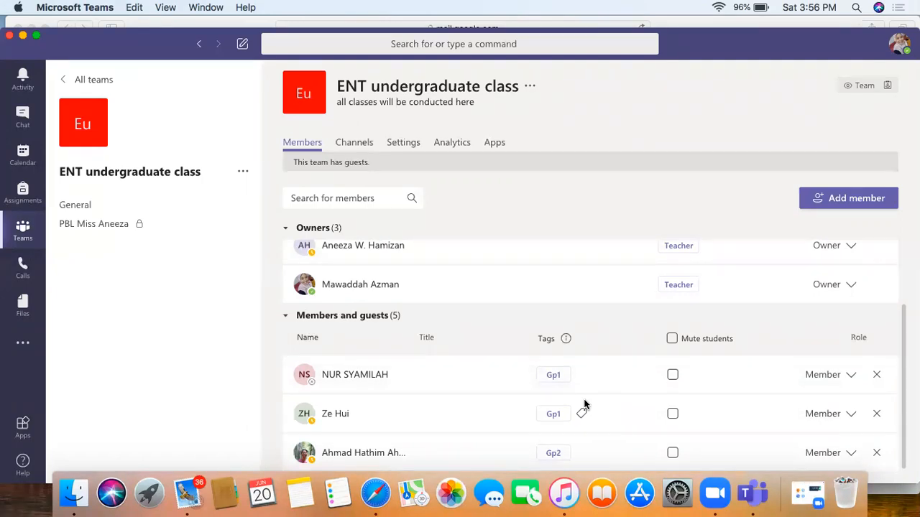
scroll(583, 406, up, 2)
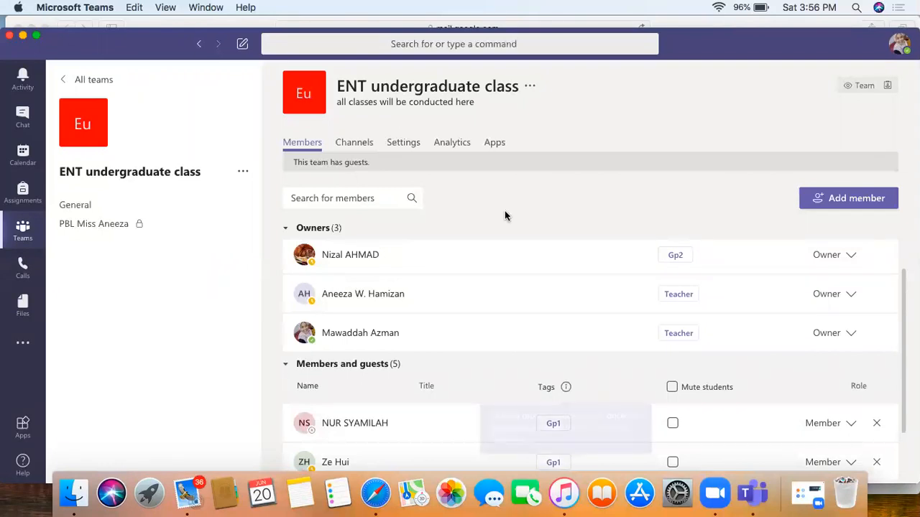
Step: Show the General channel's Get email address dialog from the Channels list
click(364, 145)
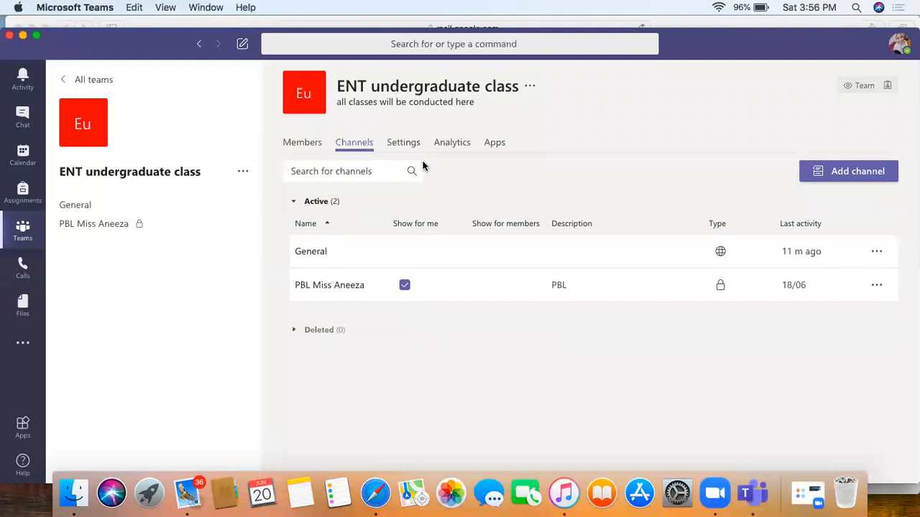
click(878, 253)
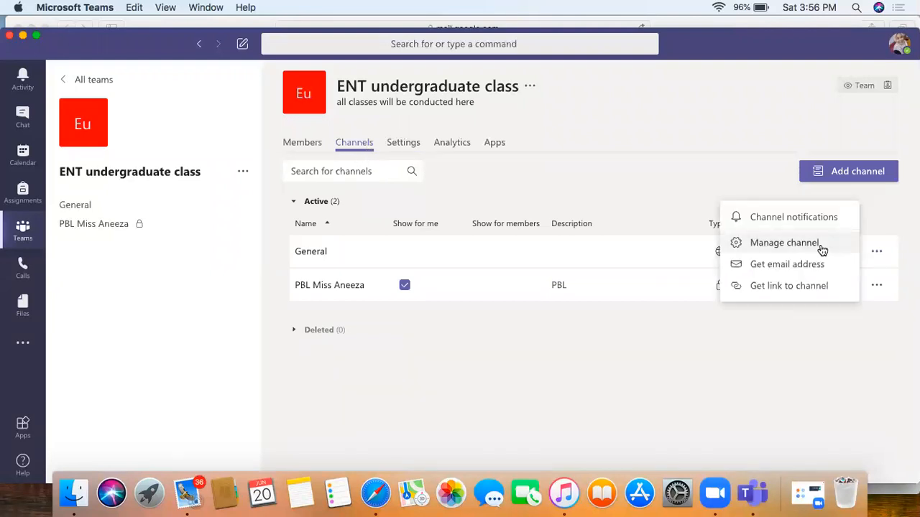
click(807, 272)
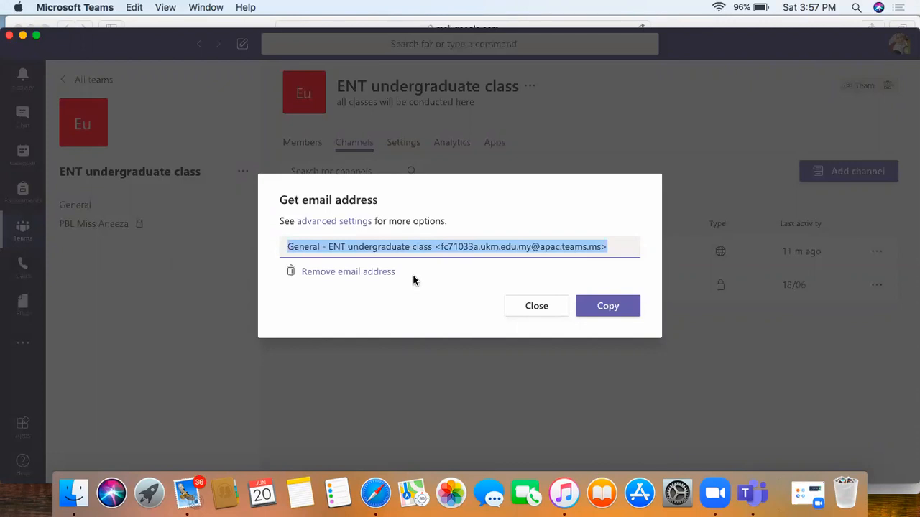
Step: Check the advanced settings for who can e-mail General, then close without saving
click(335, 221)
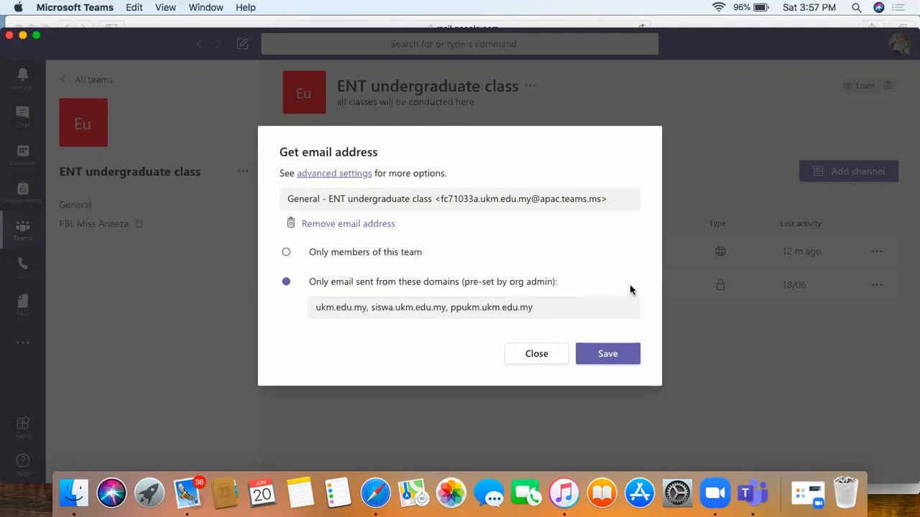
click(536, 354)
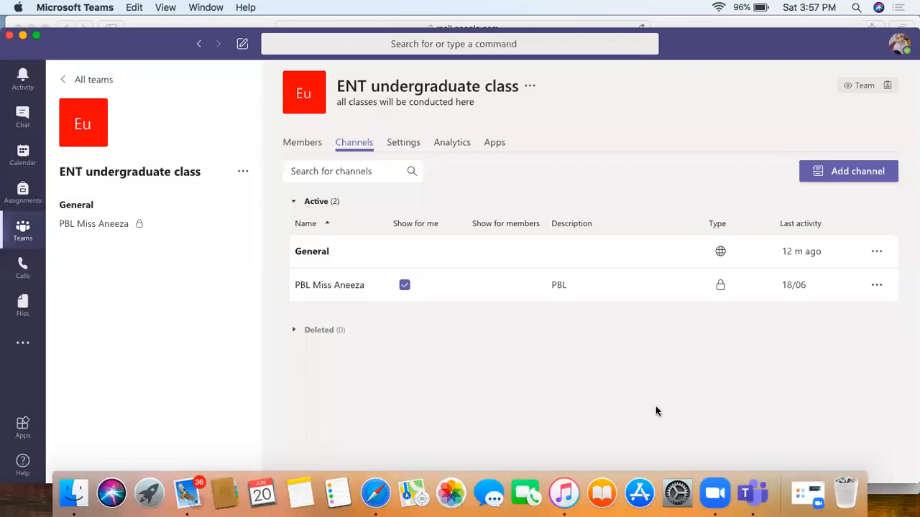
Step: Start a new Gmail message in Safari, clearing a stray recipient entry
click(375, 493)
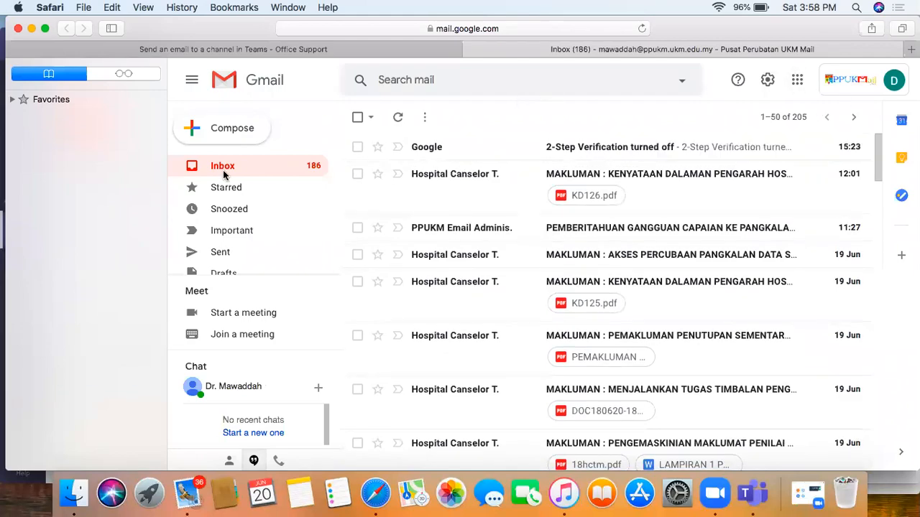
click(234, 137)
click(556, 191)
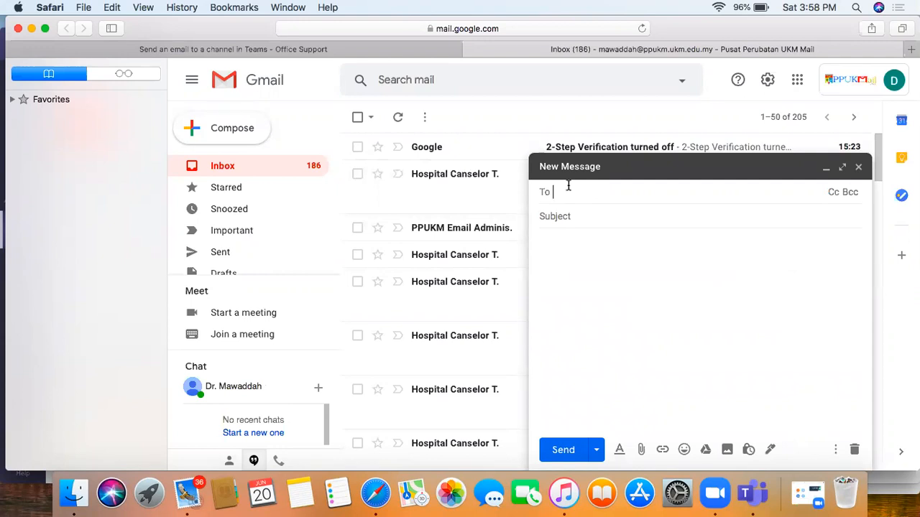
key(BackSpace)
key(BackSpace)
key(BackSpace)
key(BackSpace)
key(BackSpace)
key(BackSpace)
key(BackSpace)
Step: Copy the General channel's e-mail address from Teams and return to the Gmail draft
click(744, 496)
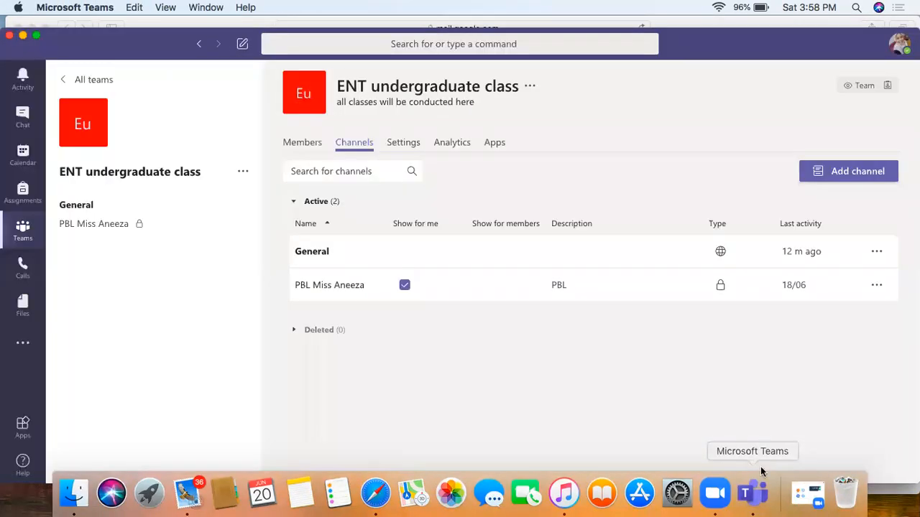
click(875, 251)
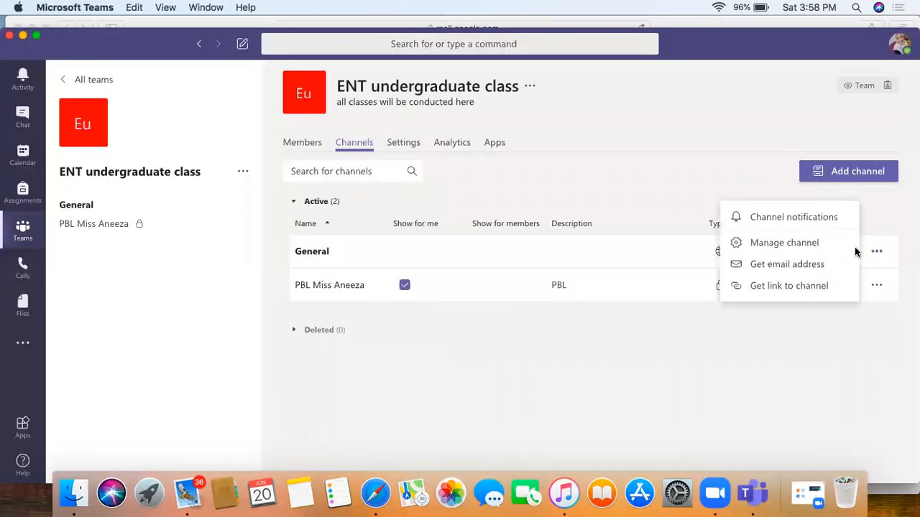
click(796, 265)
click(609, 306)
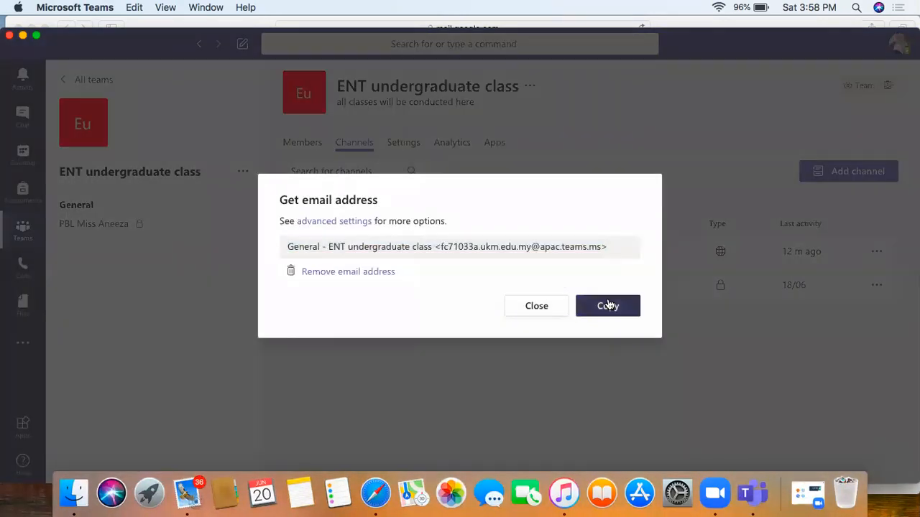
click(372, 493)
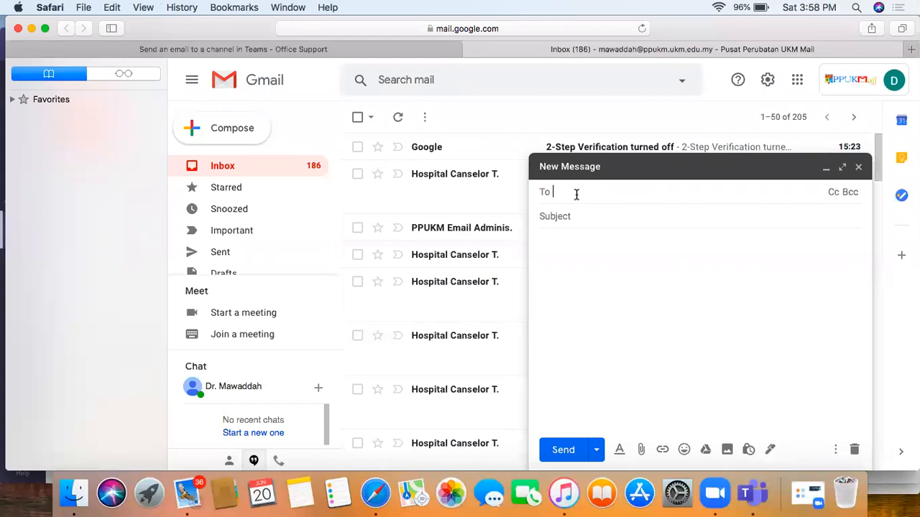
Step: Paste the channel address, subject 'Test email for all the users', body 'Kindly rest your eyes after 20 minutes of screentime'
key(super+v)
click(583, 216)
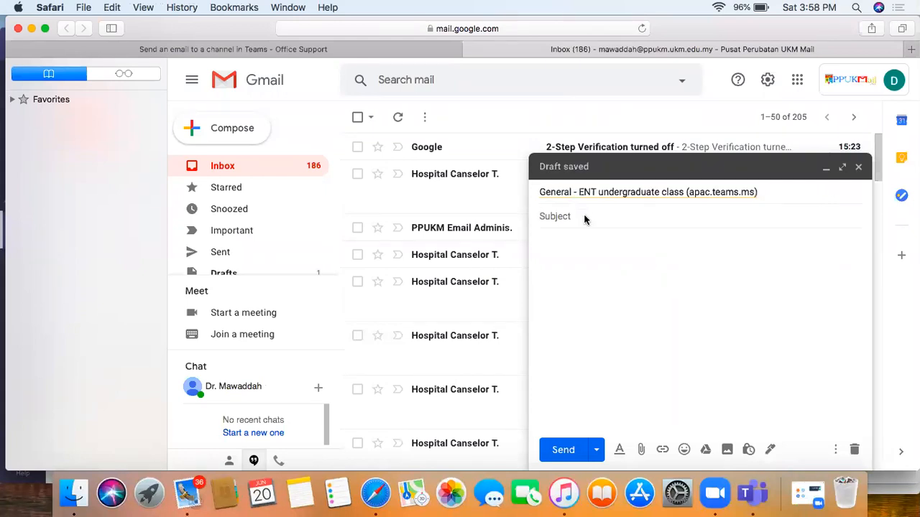
text(Test email for all )
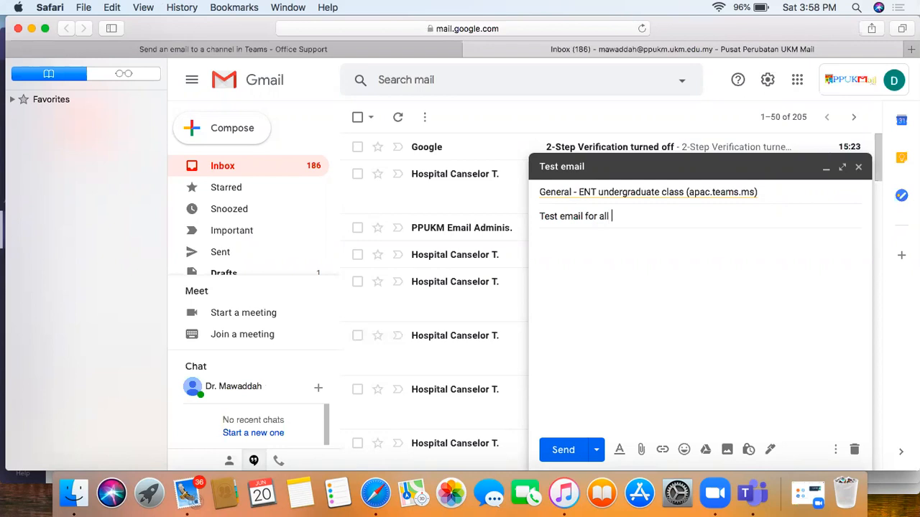
text(the users)
click(576, 238)
text(Kindly)
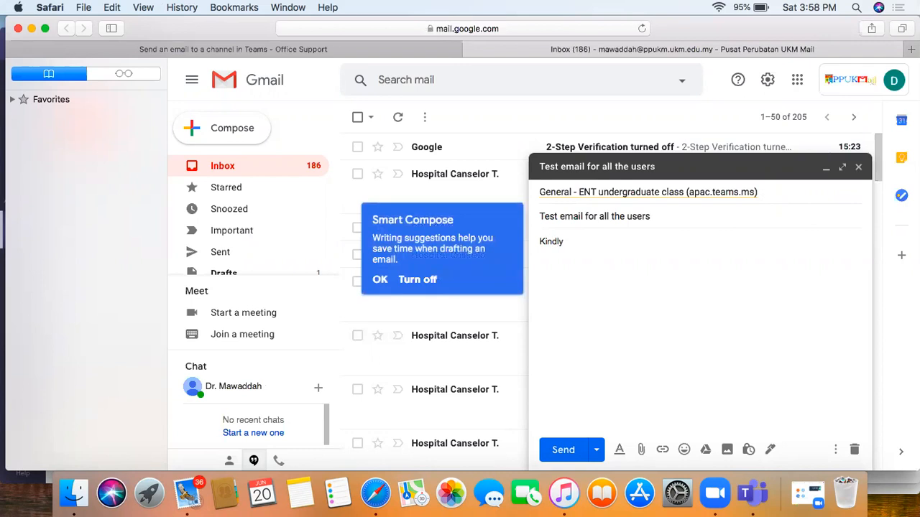
text( rest your eyes after a)
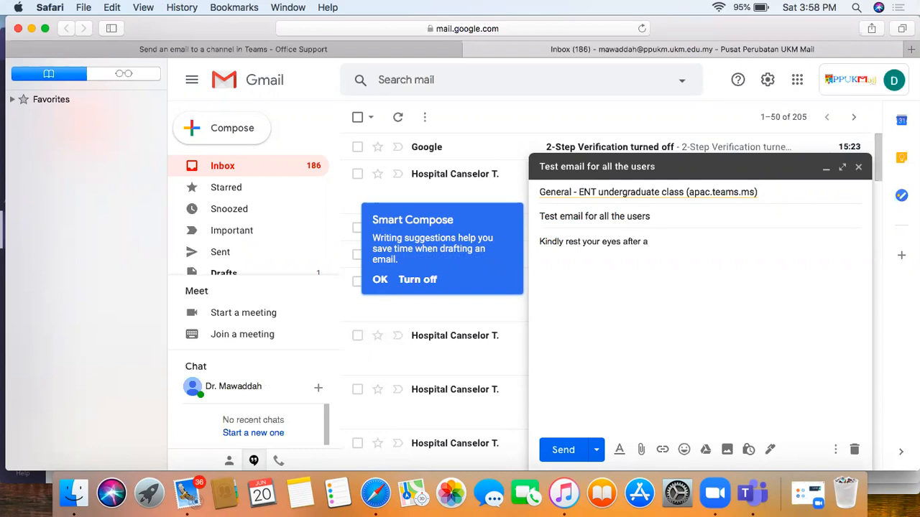
key(BackSpace)
text(20 minutes of screentime)
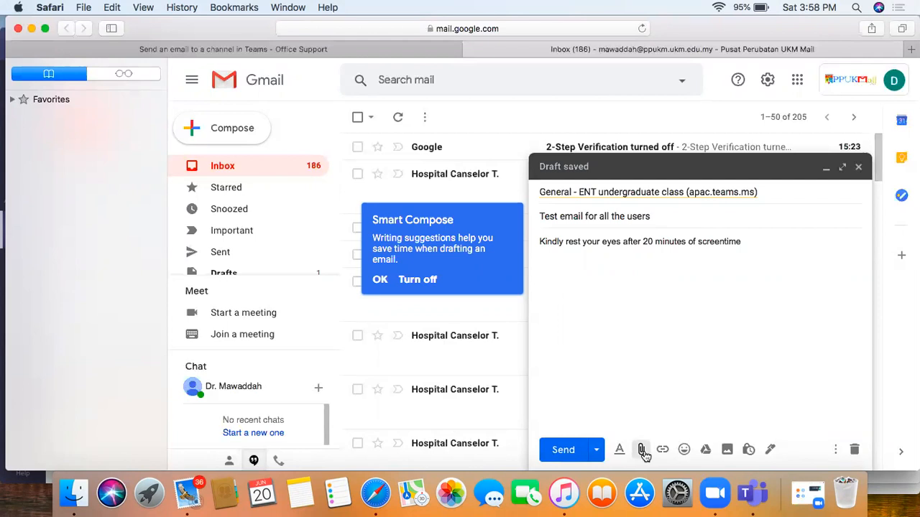
Step: Attach the Q4 image from the Desktop and send the email
click(641, 451)
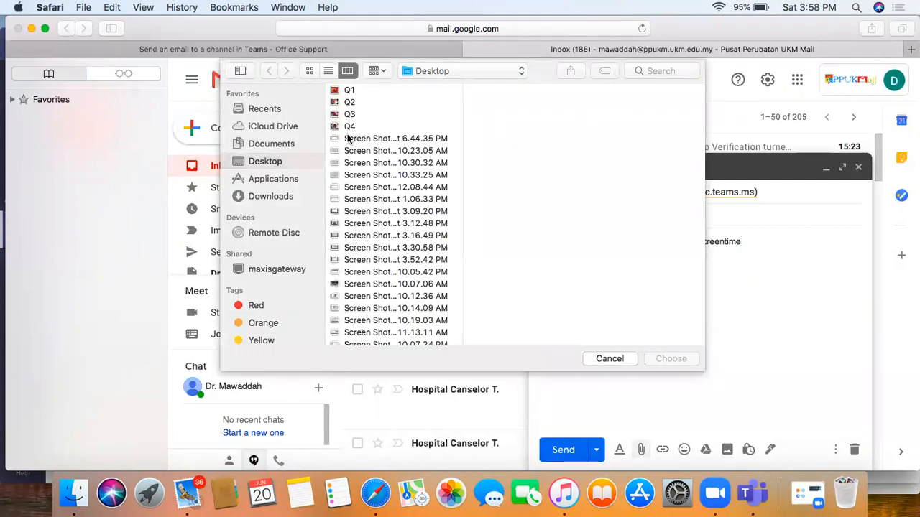
click(349, 115)
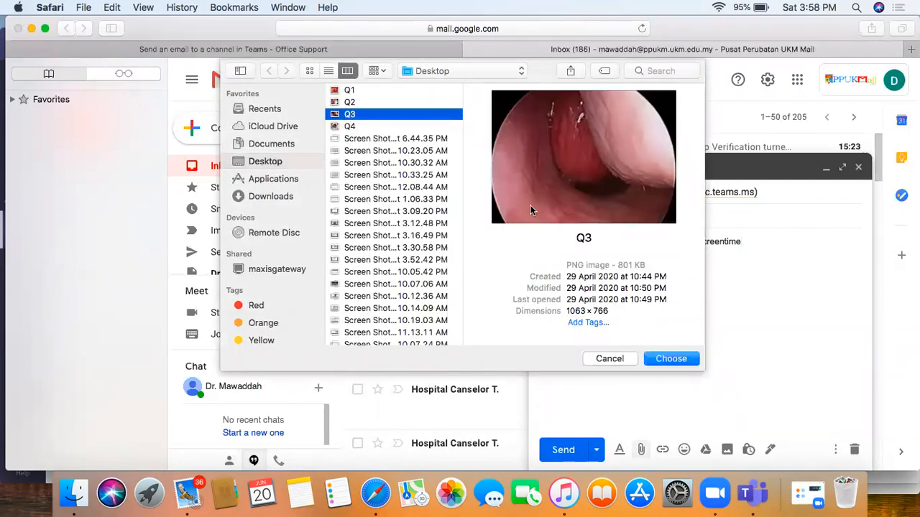
click(349, 127)
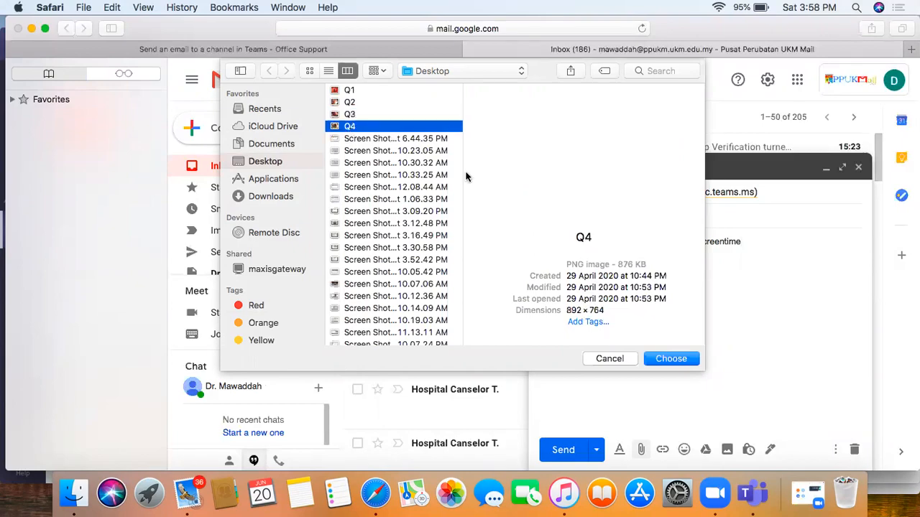
click(671, 359)
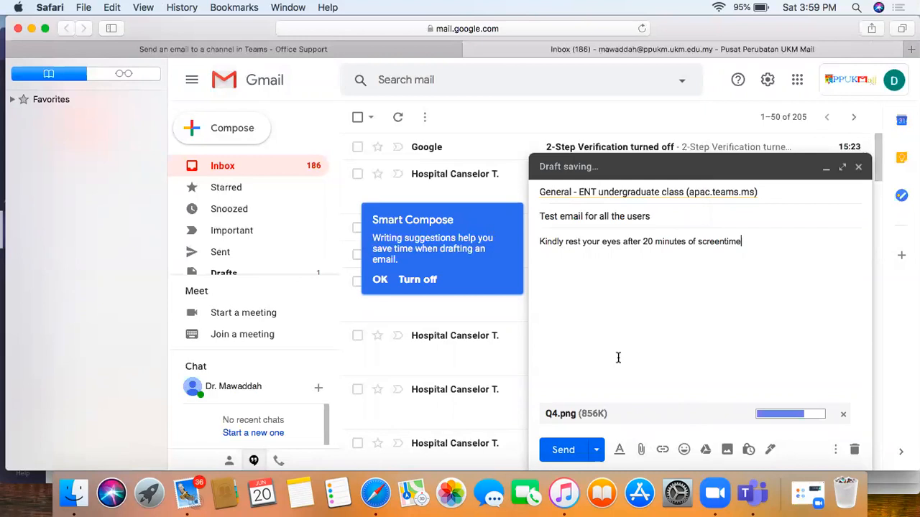
click(565, 447)
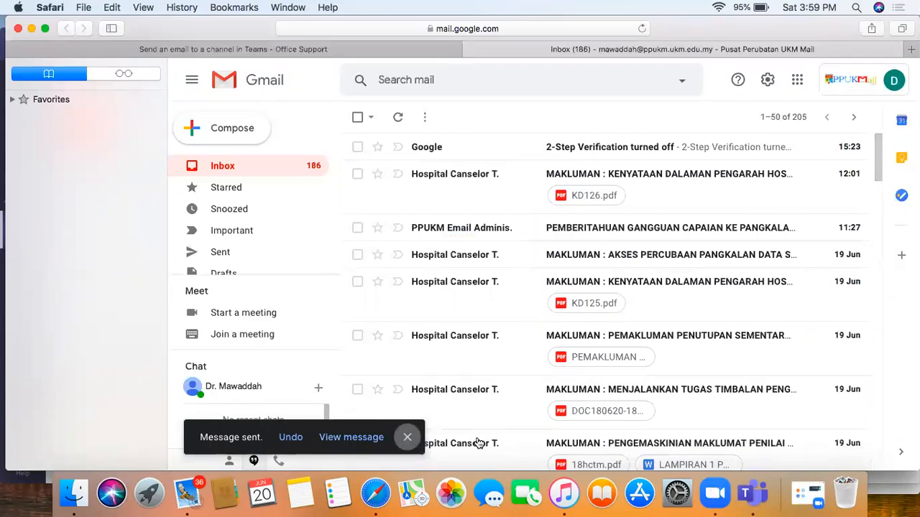
Step: Open General's Posts in Teams and find the 'Test email for all the users' post with Q4 attached
click(752, 493)
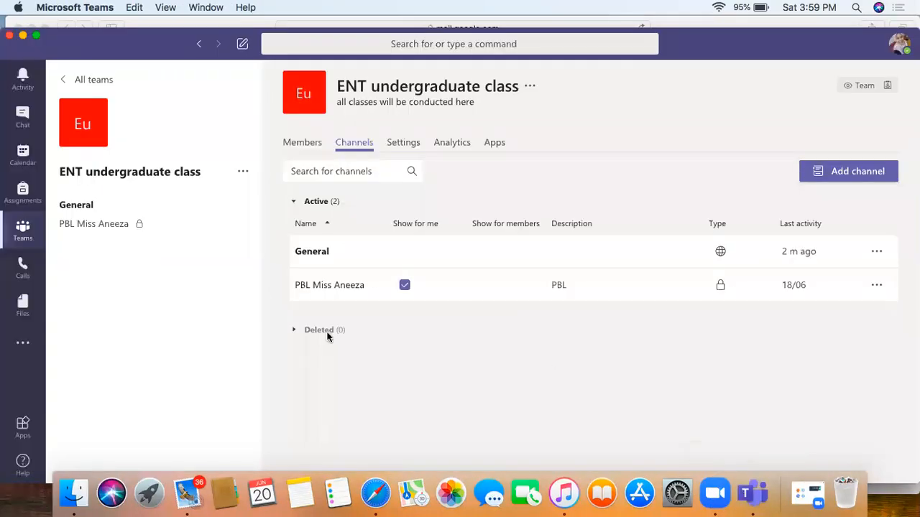
click(125, 208)
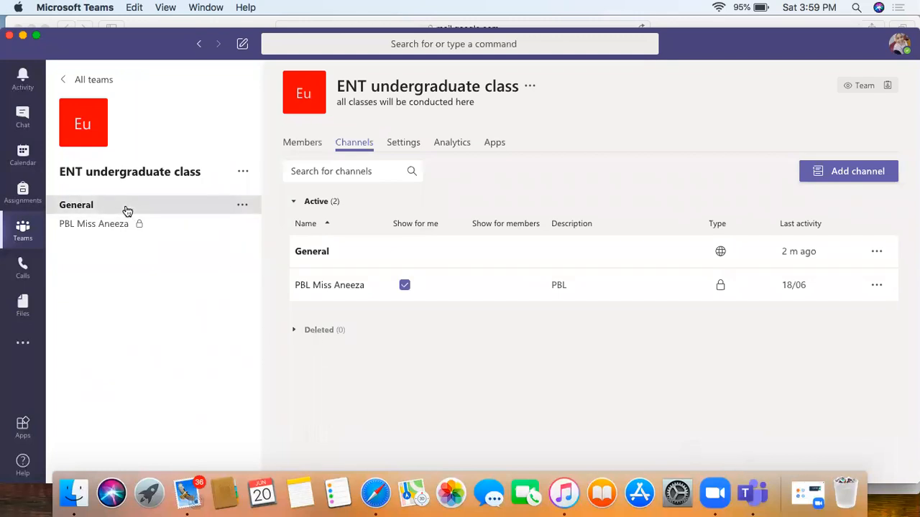
click(588, 258)
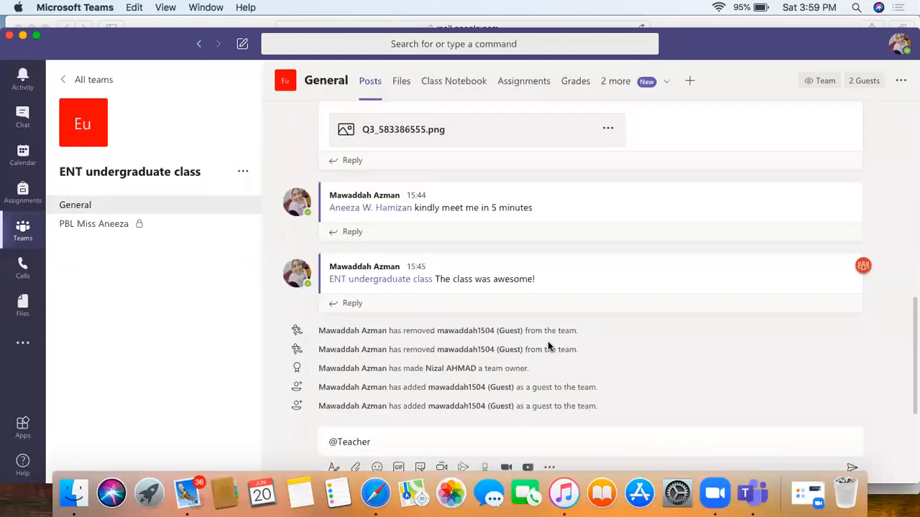
scroll(548, 342, up, 2)
scroll(548, 342, down, 2)
scroll(713, 366, up, 2)
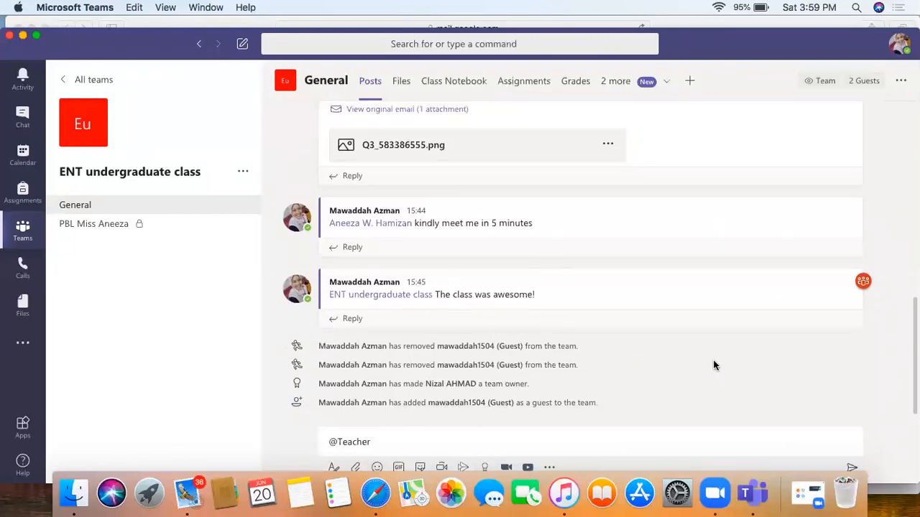
scroll(714, 366, down, 2)
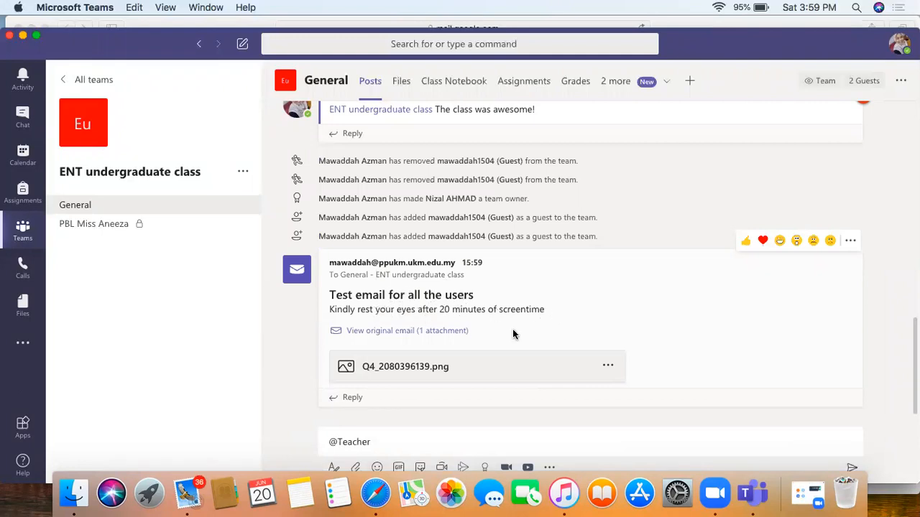
click(464, 368)
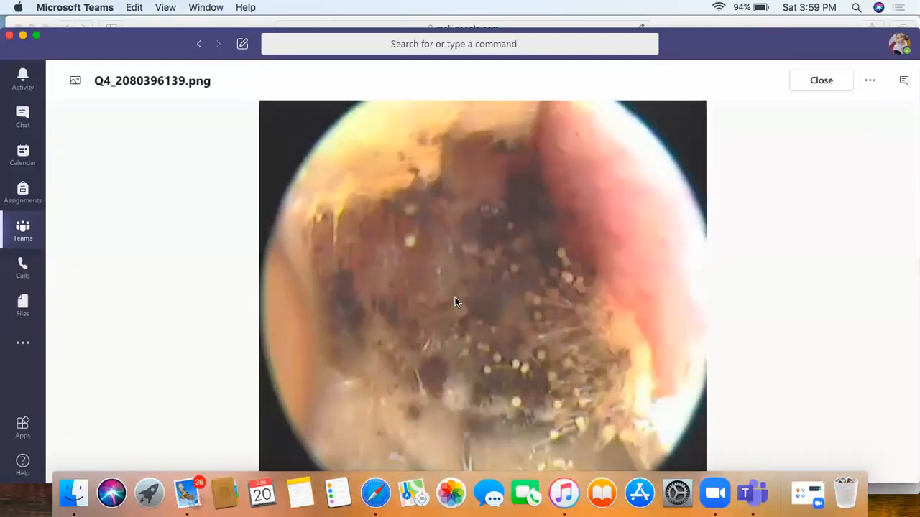
click(829, 83)
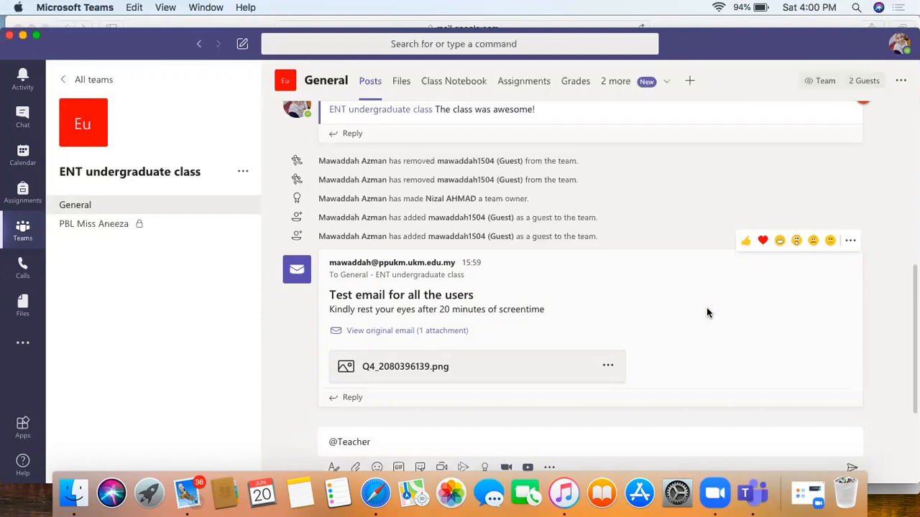
click(385, 440)
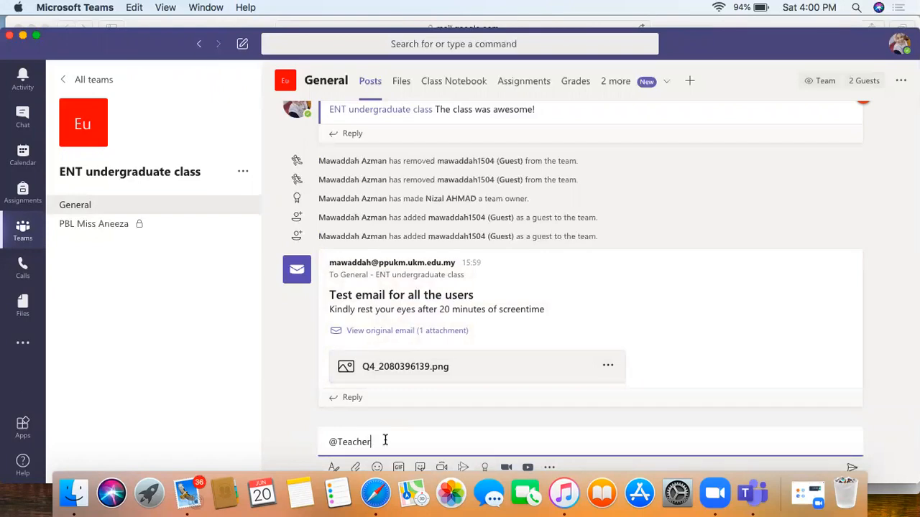
key(BackSpace)
key(BackSpace)
key(BackSpace)
key(BackSpace)
key(BackSpace)
key(BackSpace)
key(BackSpace)
key(BackSpace)
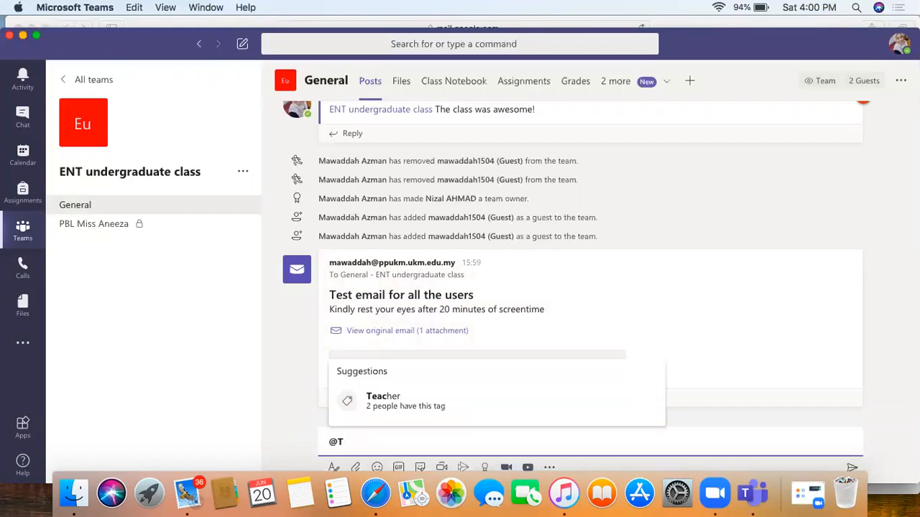
text(@Te)
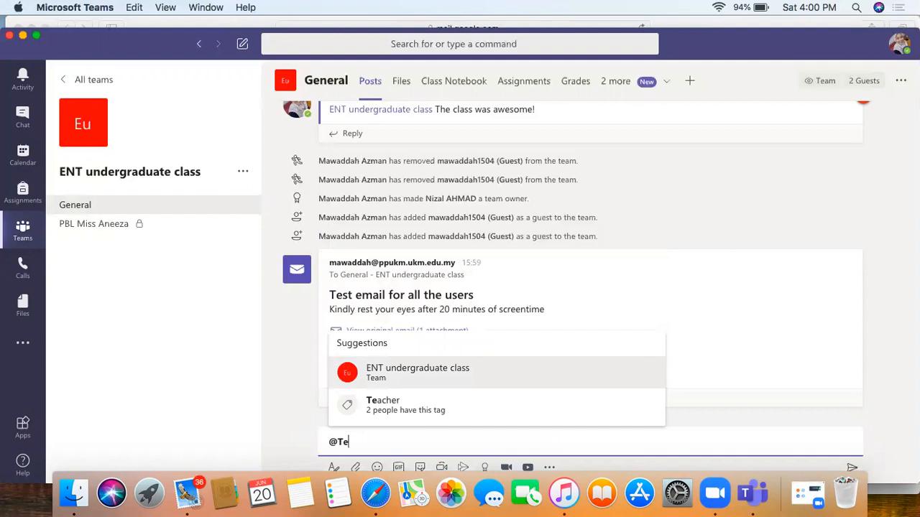
click(405, 414)
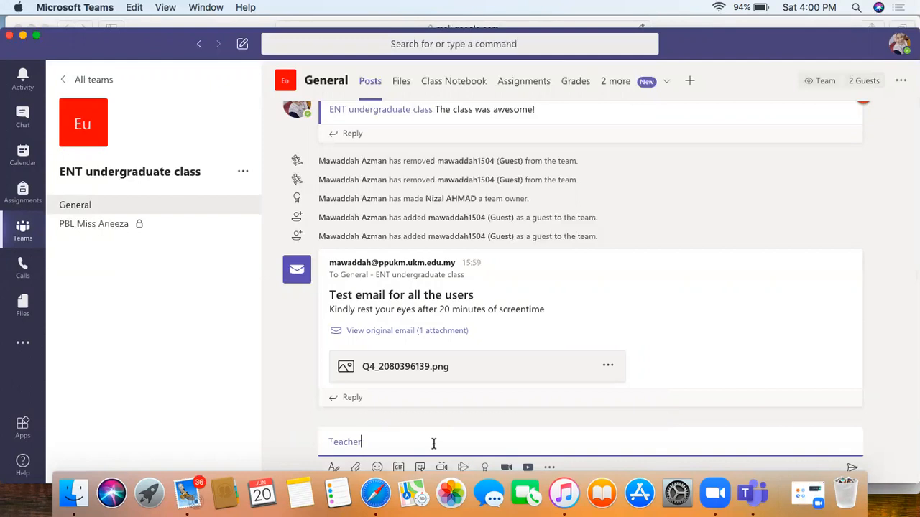
text(This message is to say that you l)
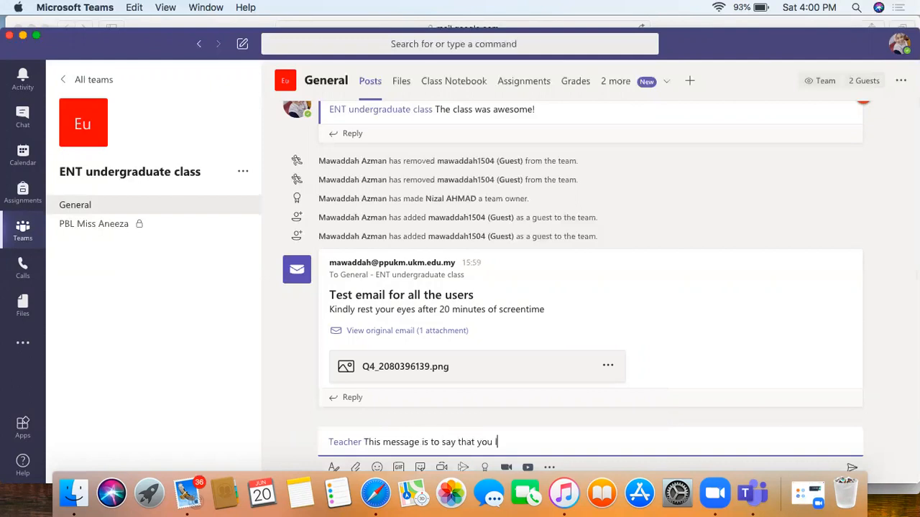
text(ook gre)
key(BackSpace)
text(reat today!)
key(Return)
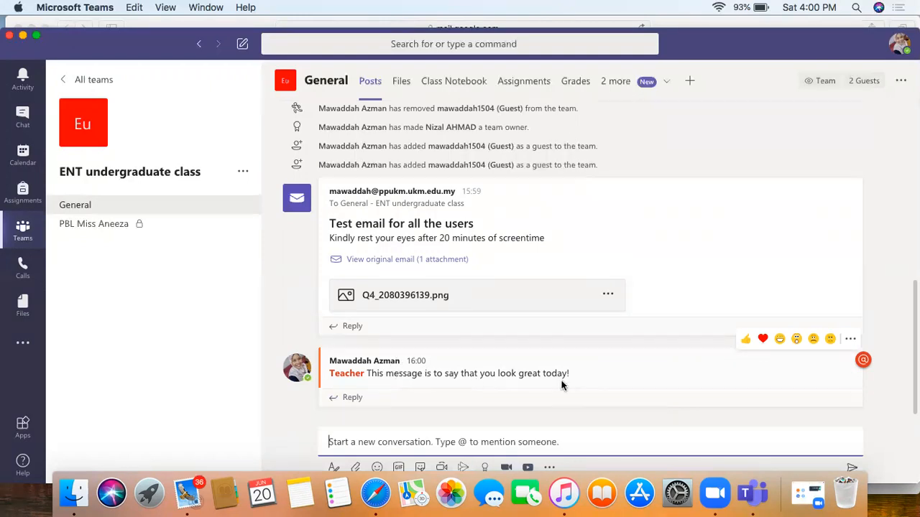
Step: Scroll through the recent chats list, then go back to the team's General channel
click(22, 117)
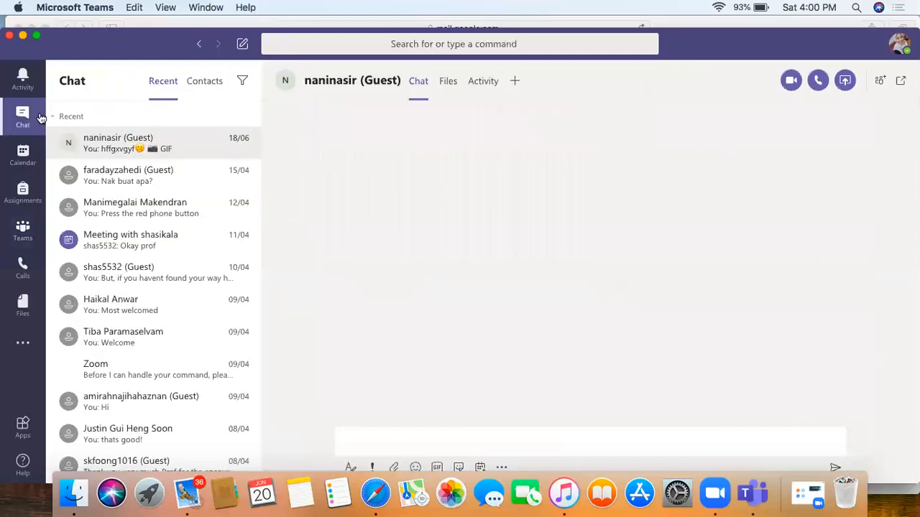
scroll(207, 199, down, 2)
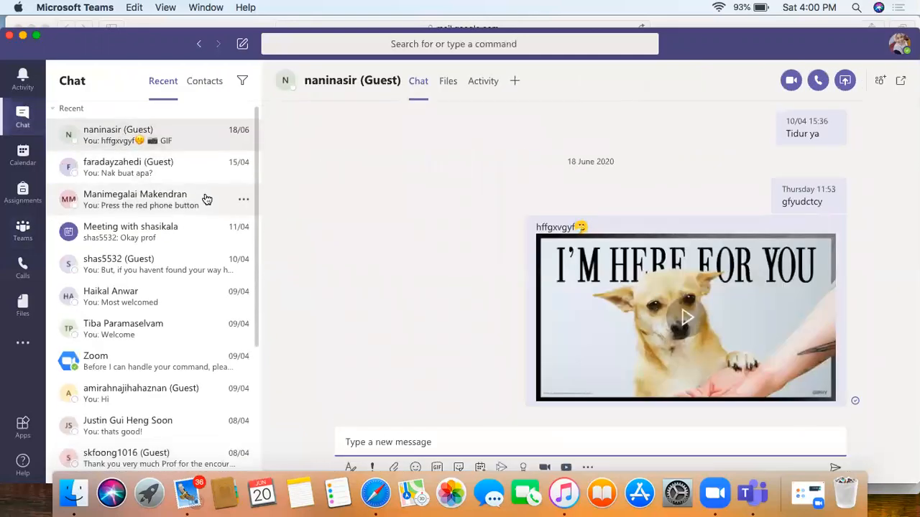
scroll(207, 200, down, 5)
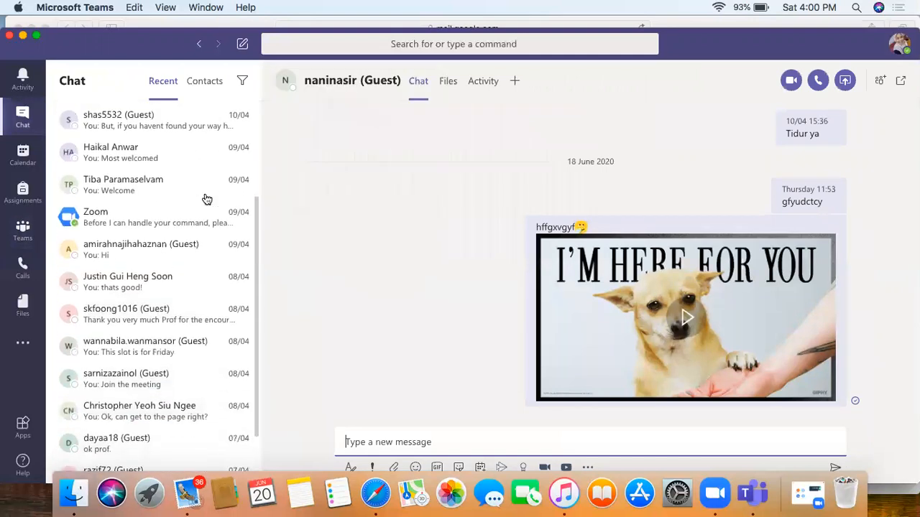
scroll(207, 199, up, 5)
scroll(207, 199, down, 2)
scroll(207, 199, up, 2)
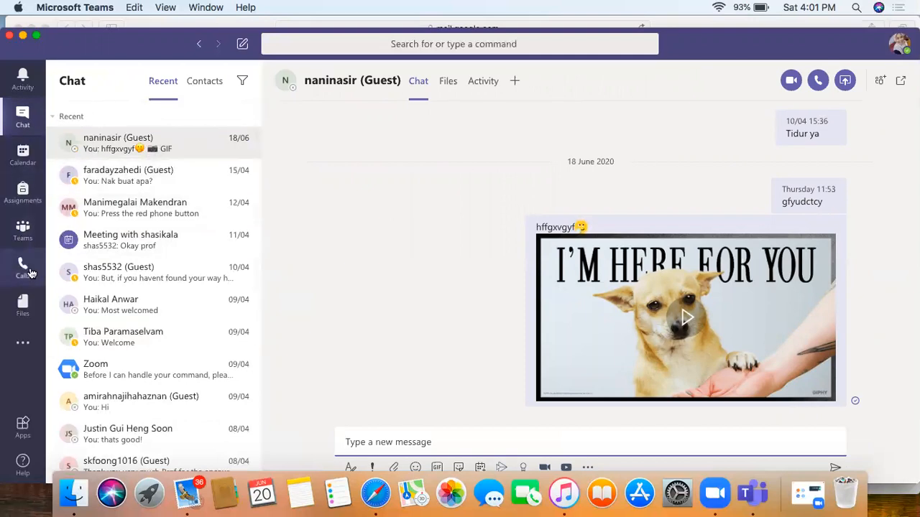
click(23, 230)
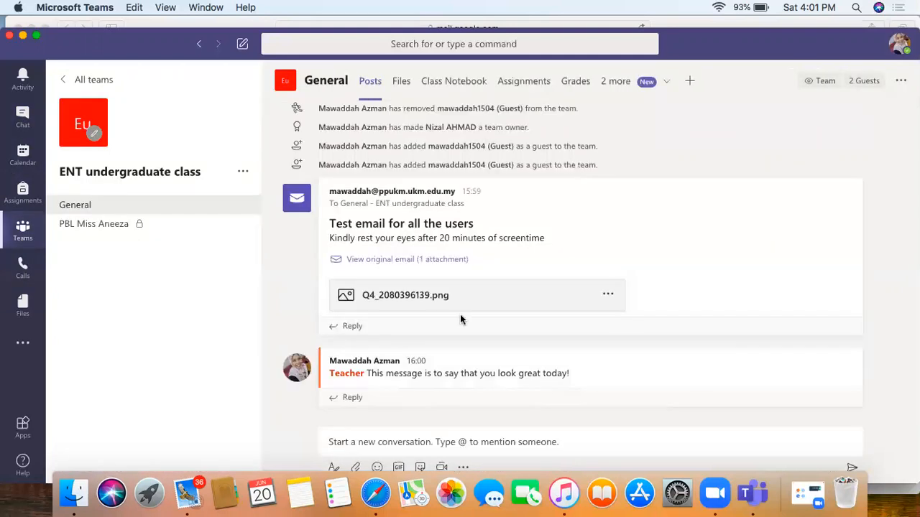
click(347, 438)
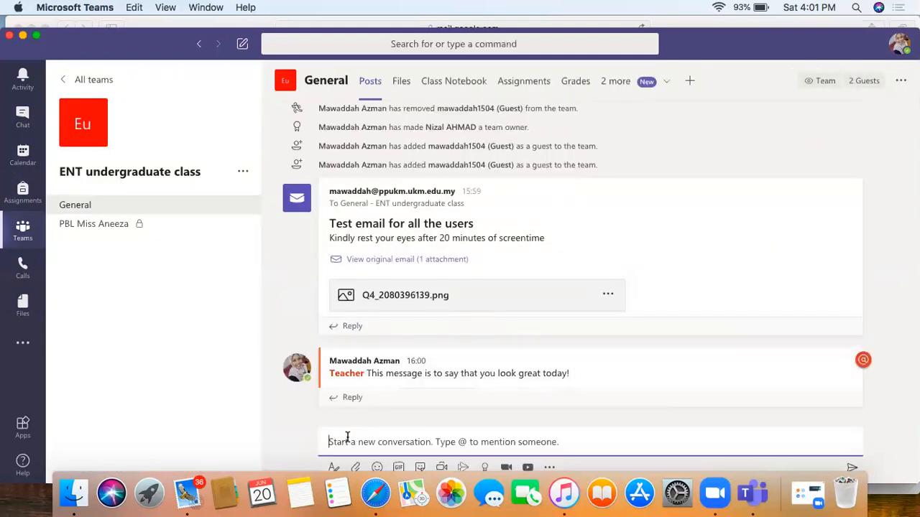
text(@)
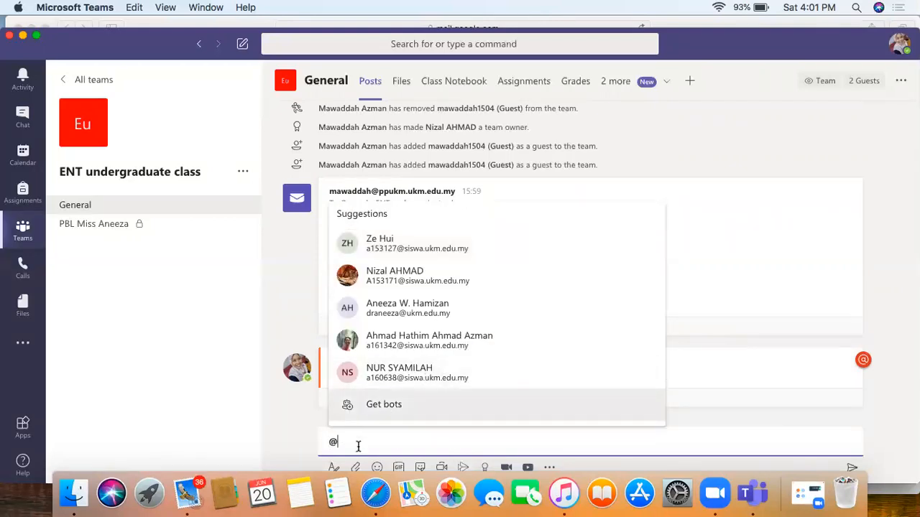
click(408, 280)
text(c)
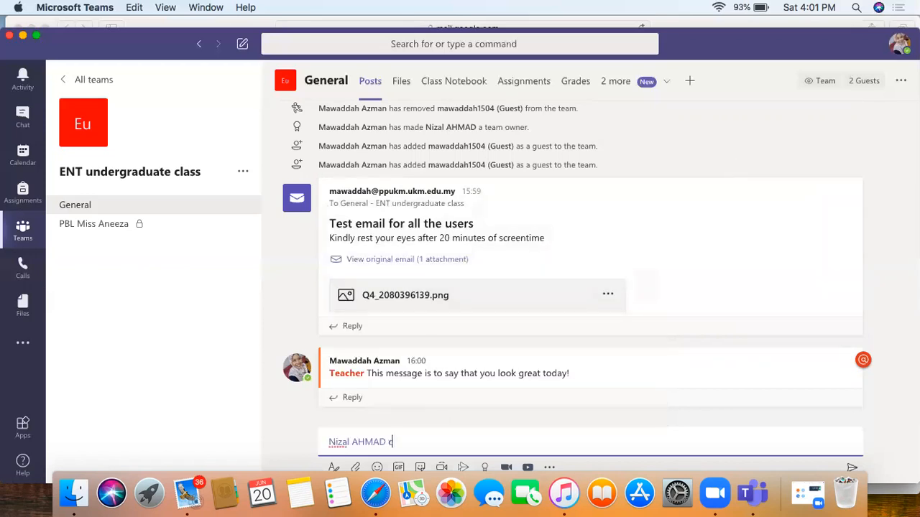
text(an you see )
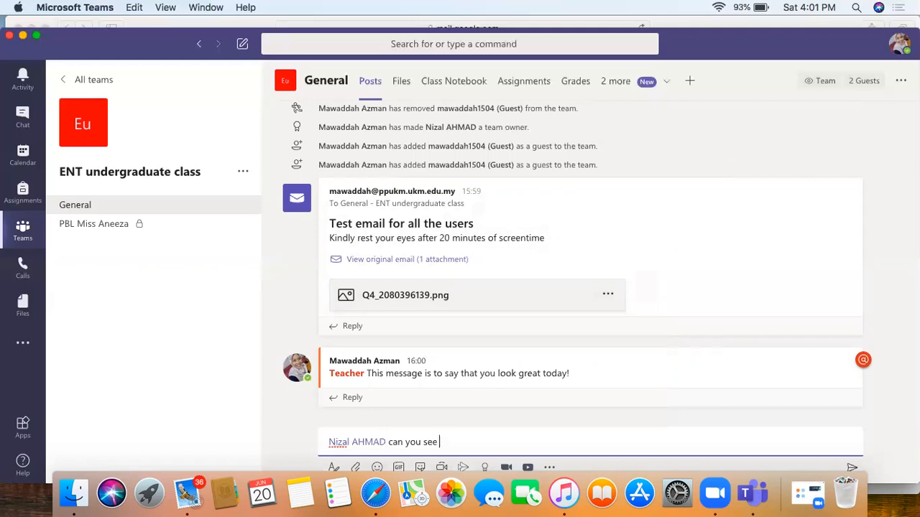
text(me in 5 minutes?)
key(Return)
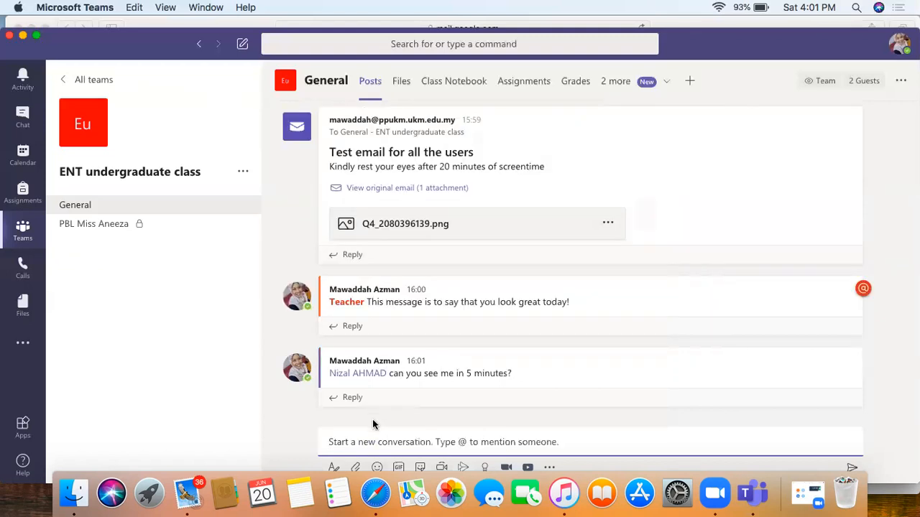
Step: Post 'The class was awesome!' mentioning the whole ENT undergraduate class team
text(@)
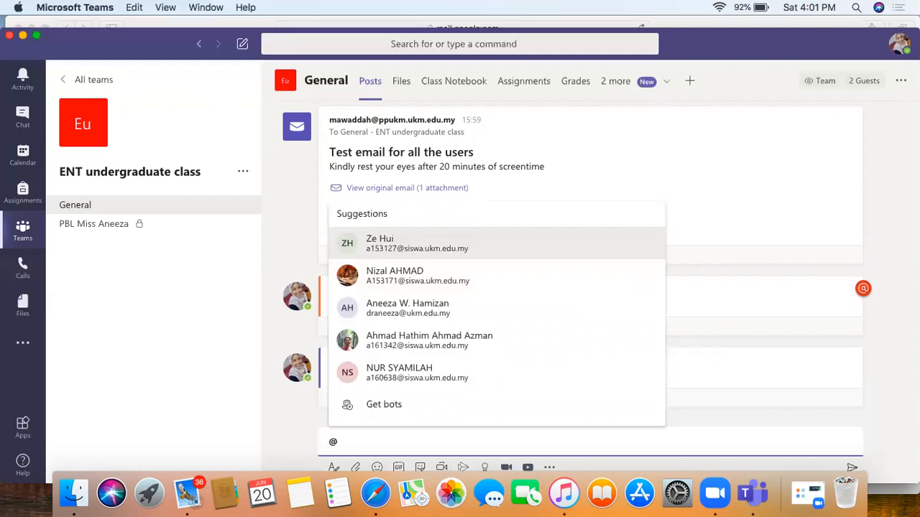
text(ENT)
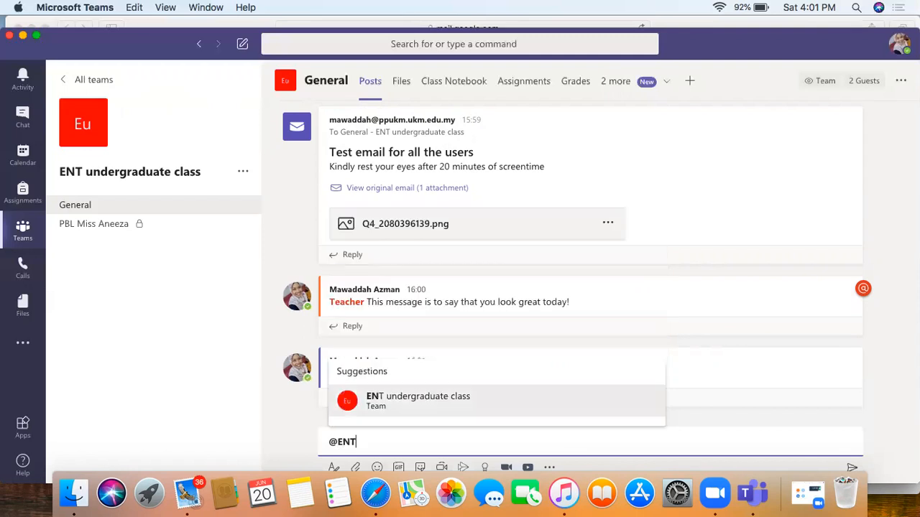
click(422, 399)
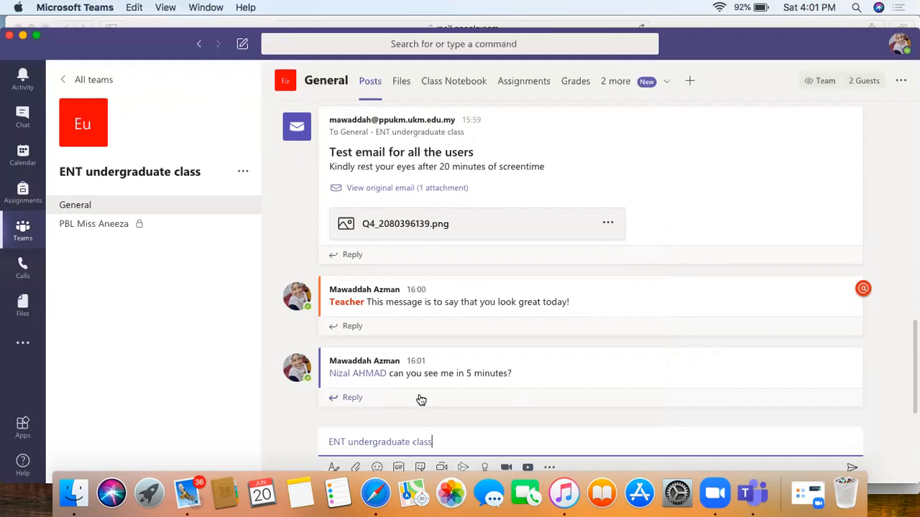
text(The class was awesome!)
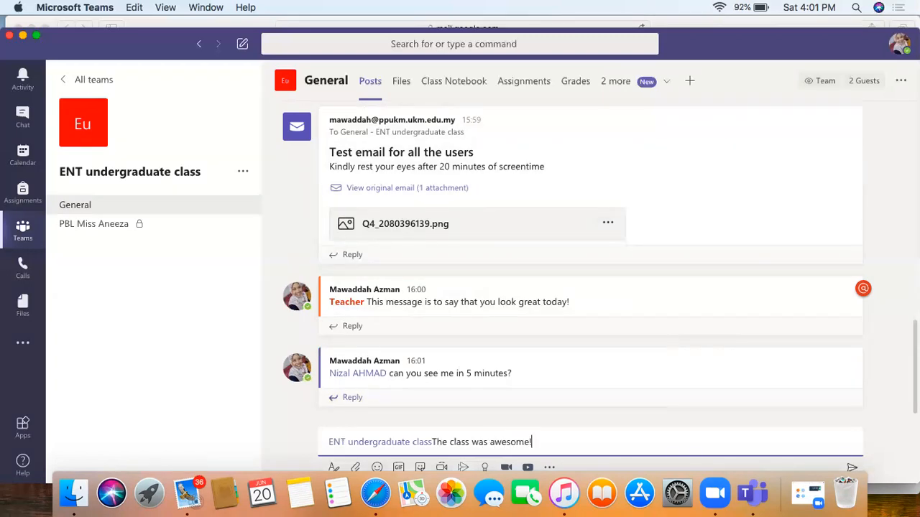
key(Return)
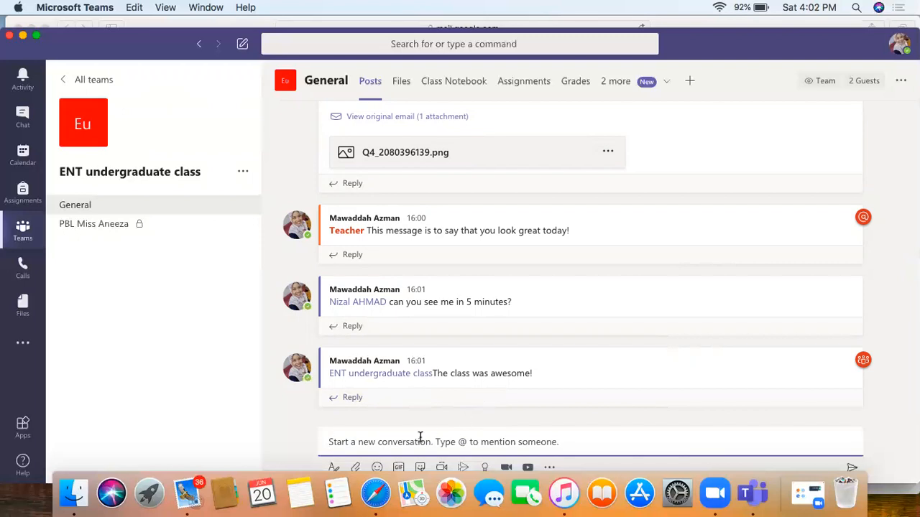
text(@)
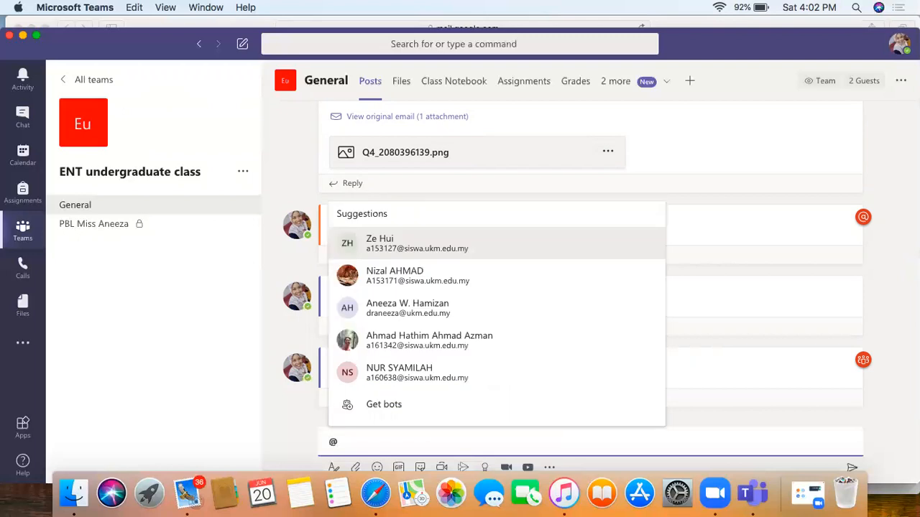
text(P)
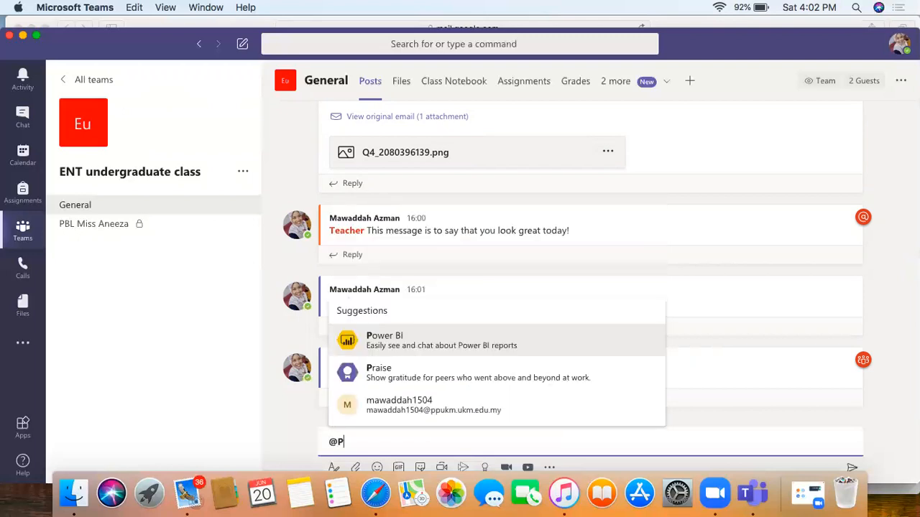
text(BL)
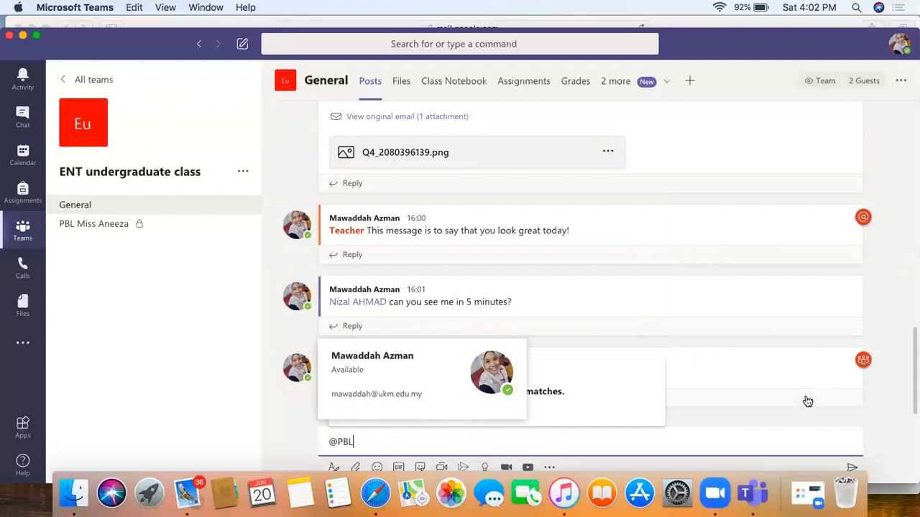
scroll(769, 310, up, 3)
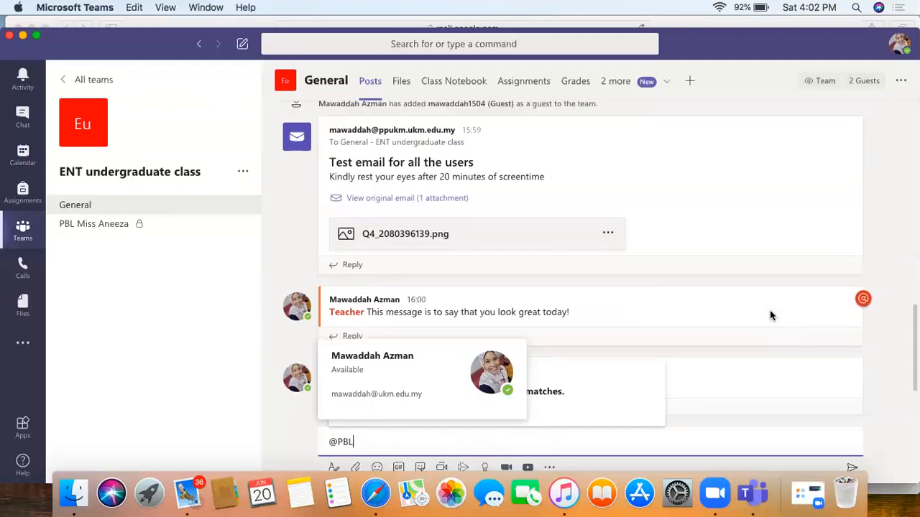
click(244, 173)
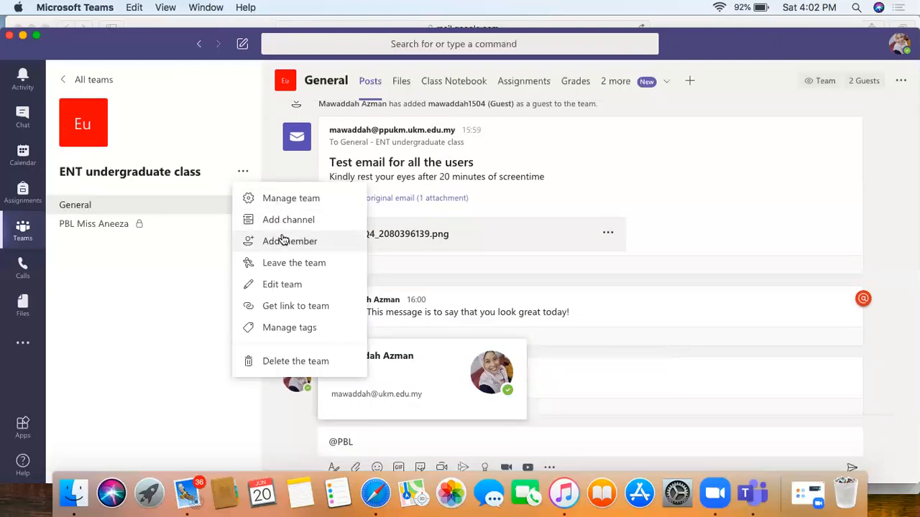
Step: Open Manage team for ENT undergraduate class and switch to its Settings page
click(294, 197)
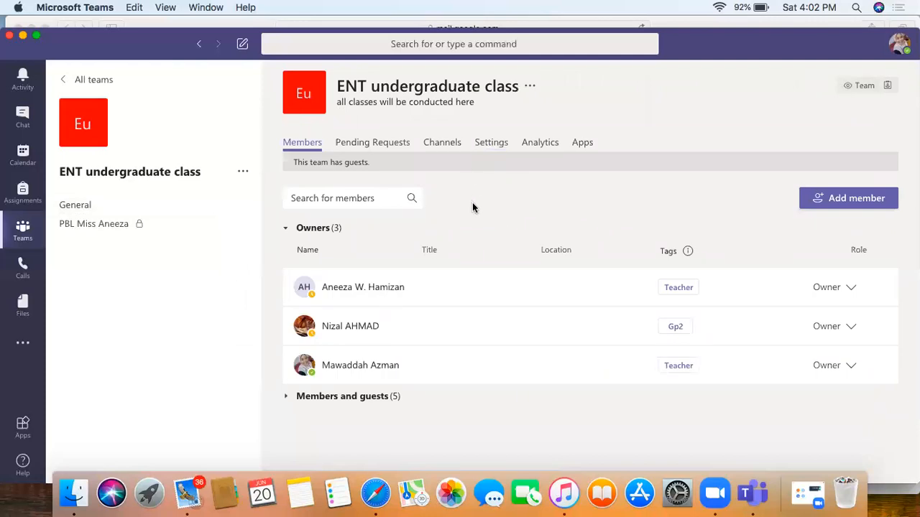
click(488, 148)
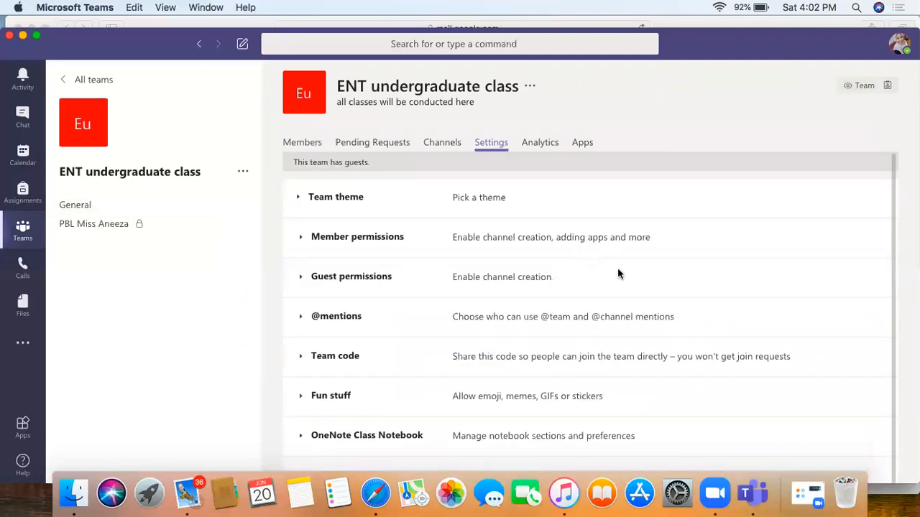
scroll(617, 270, down, 1)
scroll(616, 271, up, 1)
Step: Disable member permissions for creating/updating and deleting/restoring channels, adding/removing apps, and uploading custom apps
click(386, 242)
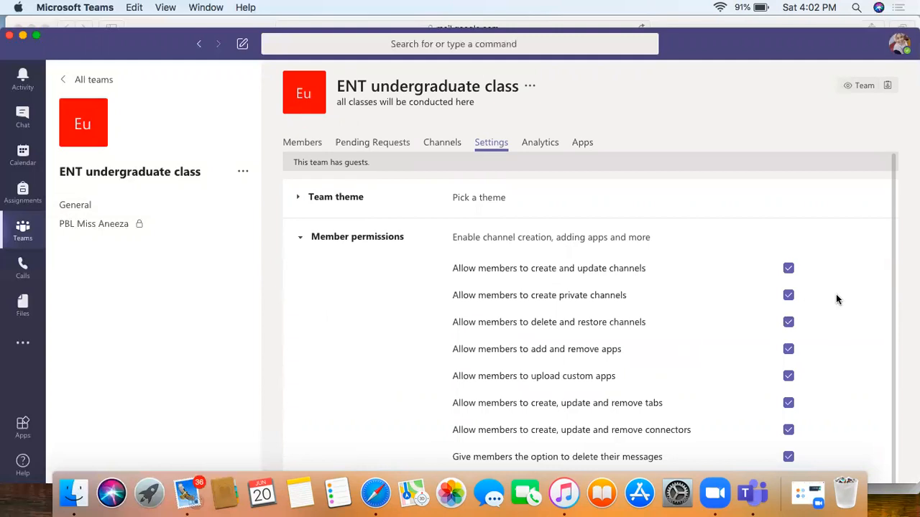
scroll(836, 295, down, 1)
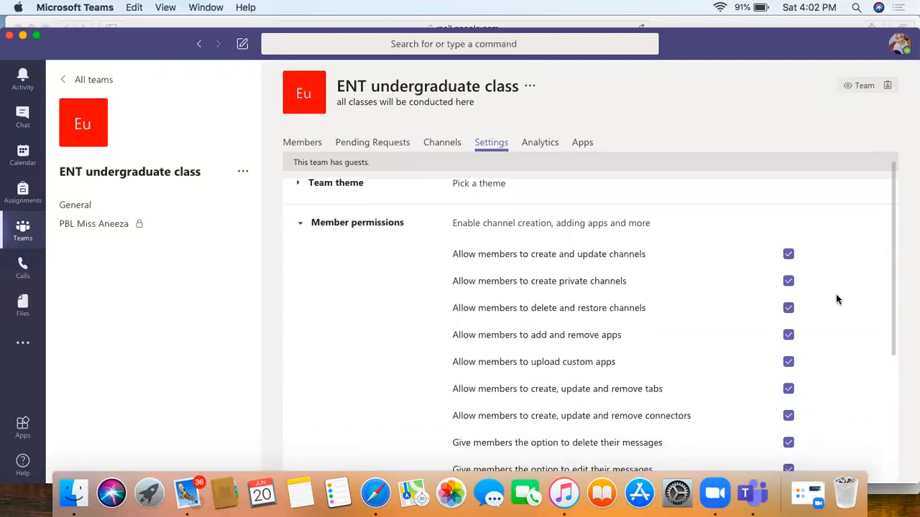
click(788, 255)
scroll(833, 322, down, 3)
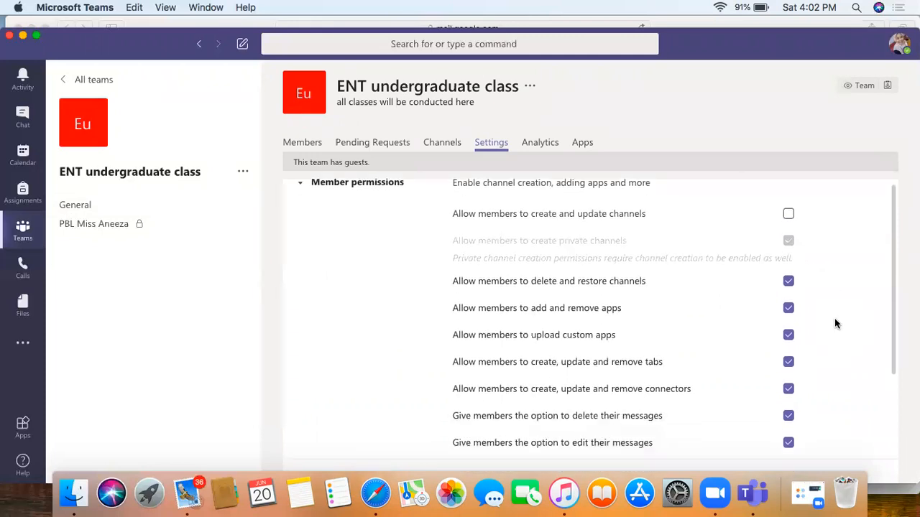
click(790, 282)
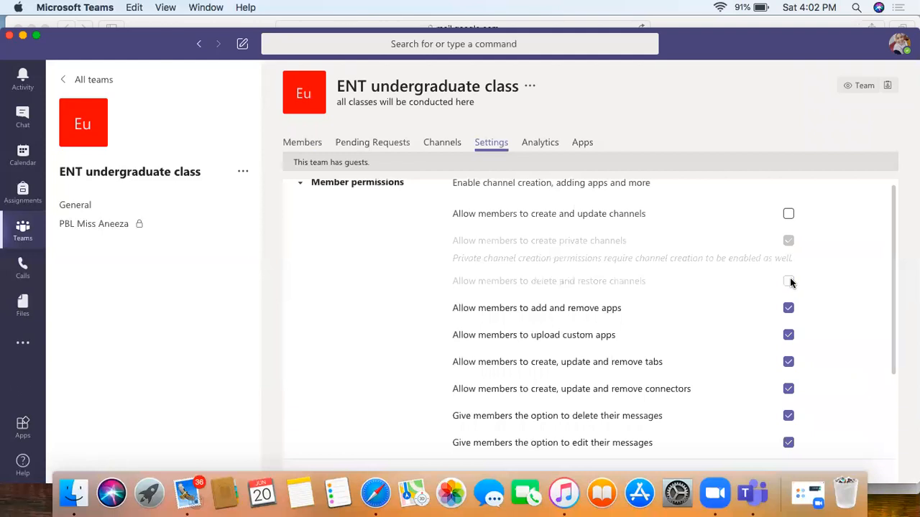
click(790, 307)
scroll(832, 333, down, 2)
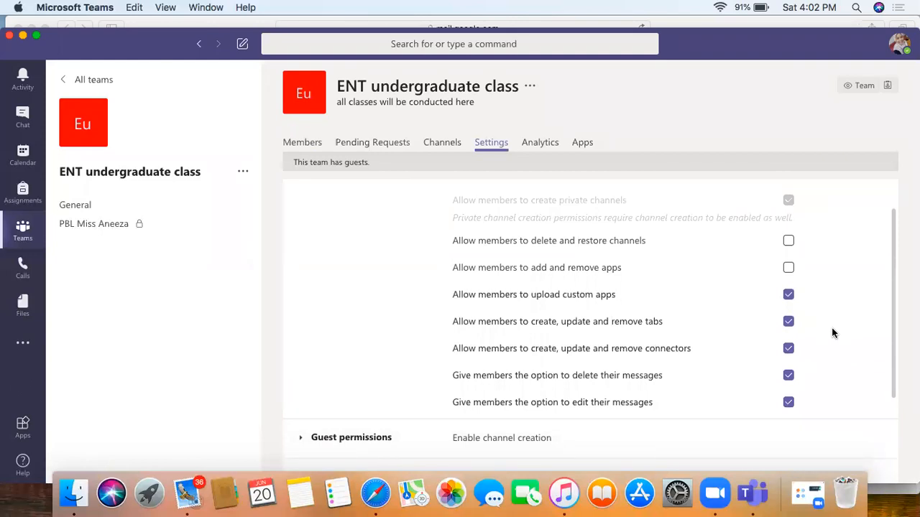
scroll(832, 333, down, 1)
click(788, 286)
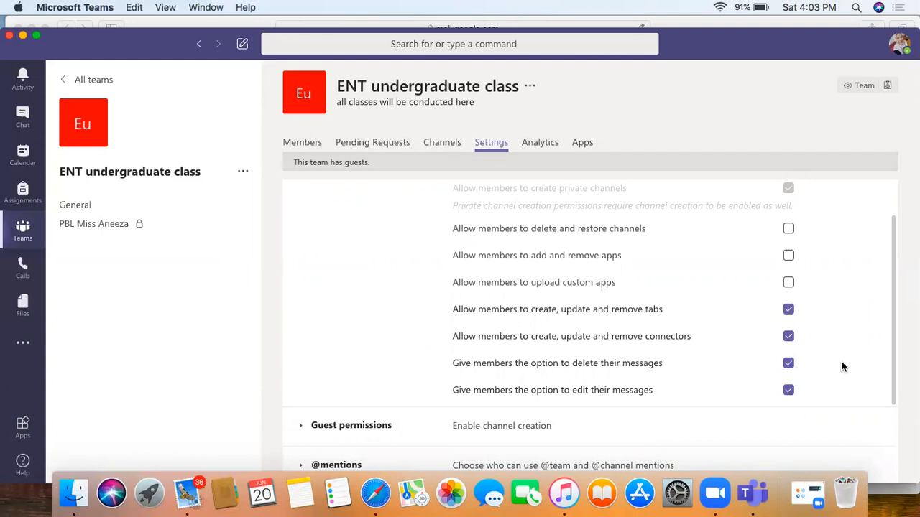
scroll(828, 371, down, 1)
scroll(828, 371, down, 3)
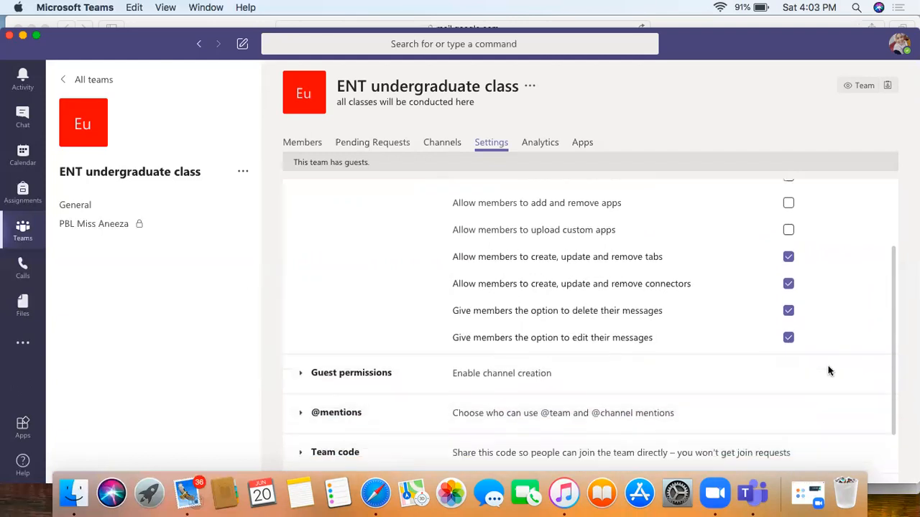
scroll(819, 366, down, 1)
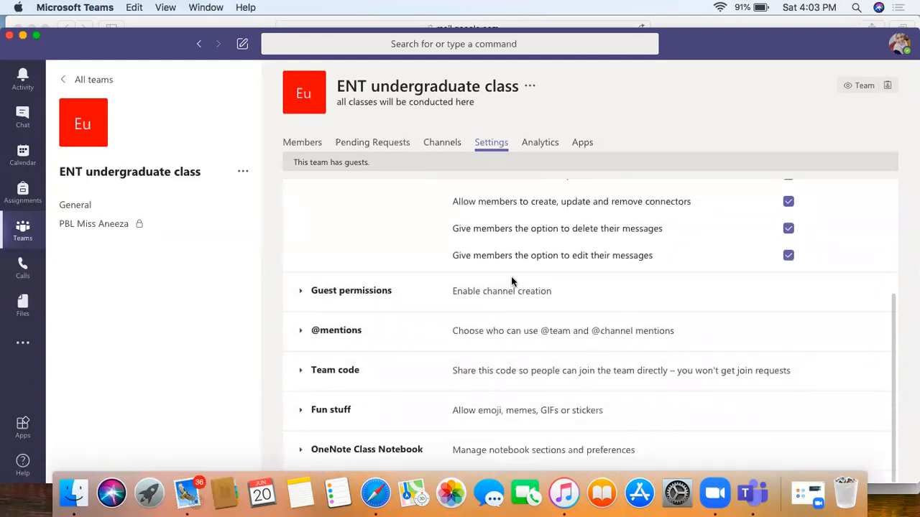
Step: Expand Guest permissions and review its options, with the channel settings greyed out
click(381, 294)
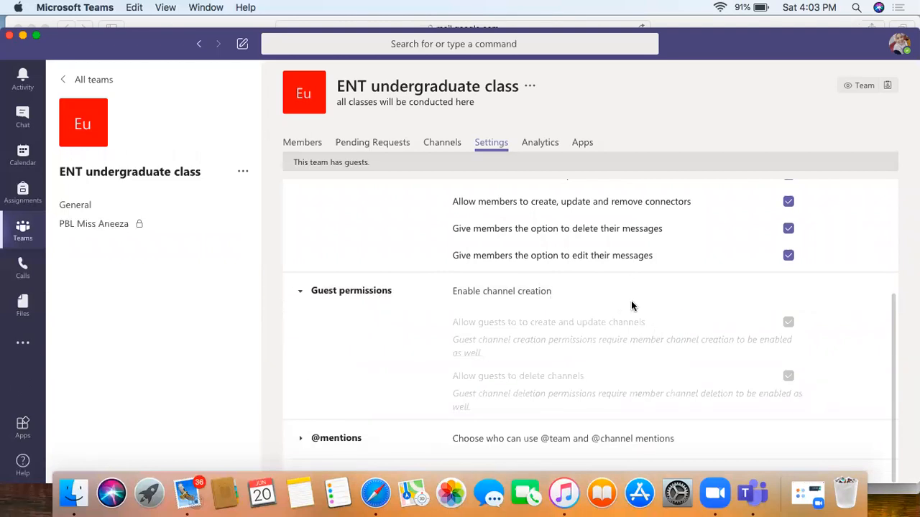
scroll(631, 304, down, 1)
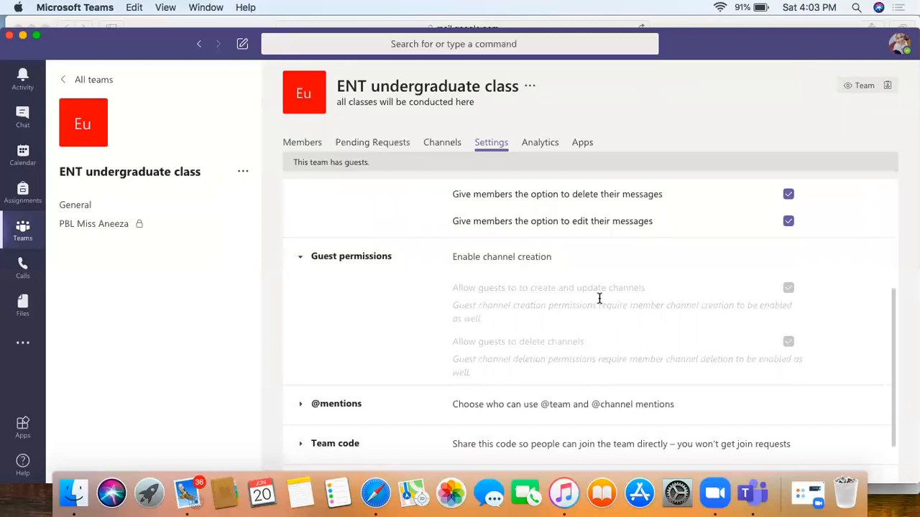
scroll(599, 298, up, 6)
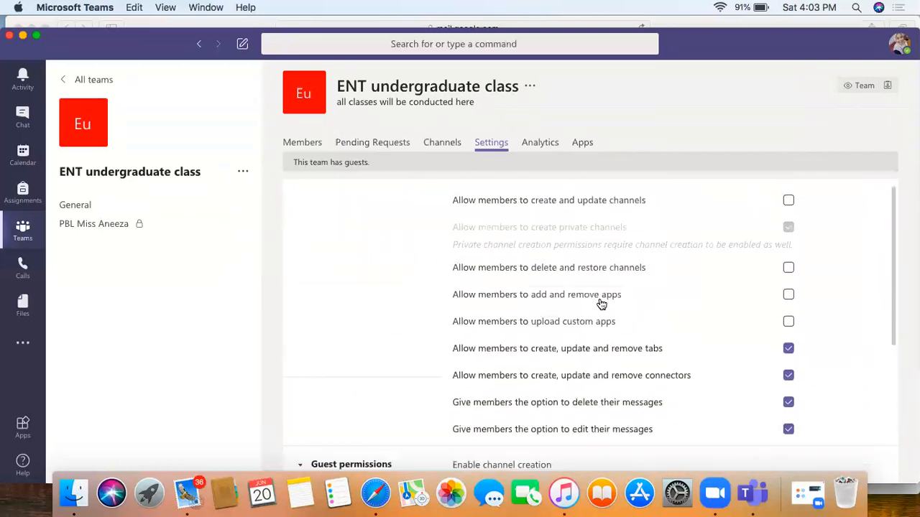
scroll(601, 304, down, 4)
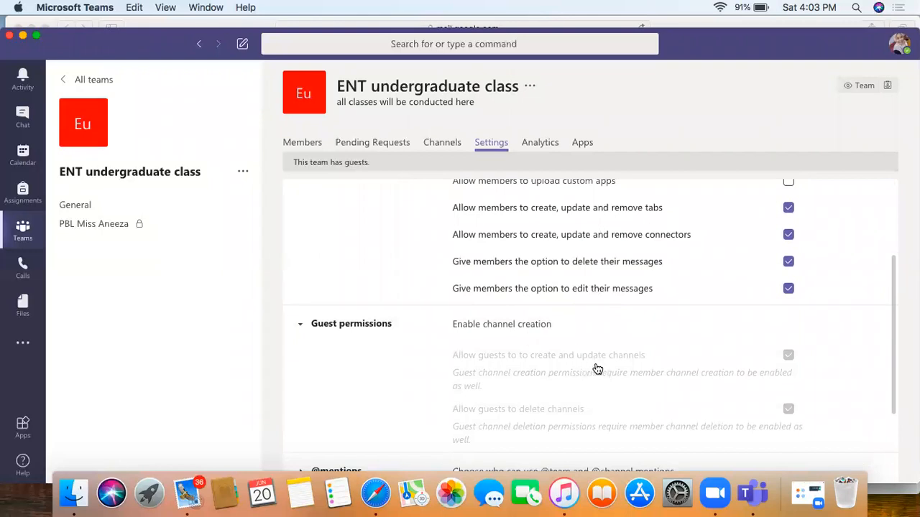
scroll(640, 369, up, 5)
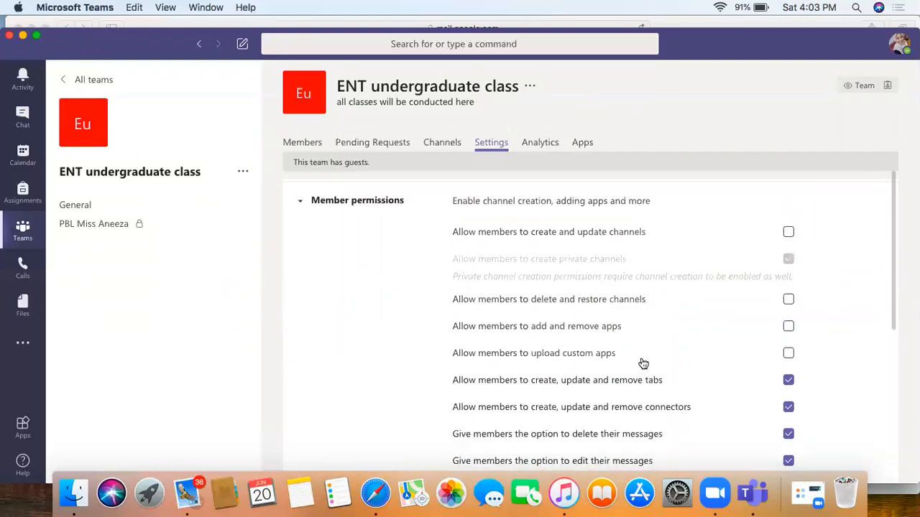
Step: Re-enable member permissions for custom app uploads, adding/removing apps, and deleting/restoring and creating/updating channels
click(788, 355)
click(788, 326)
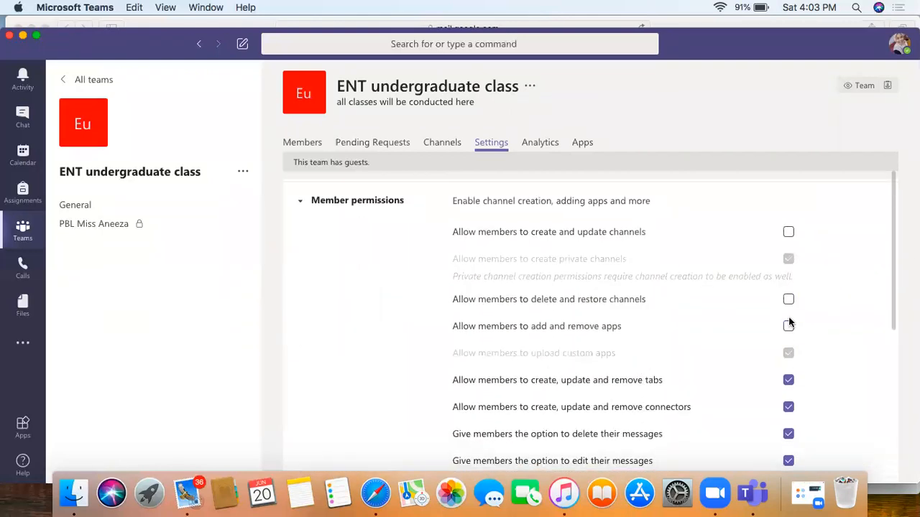
click(788, 299)
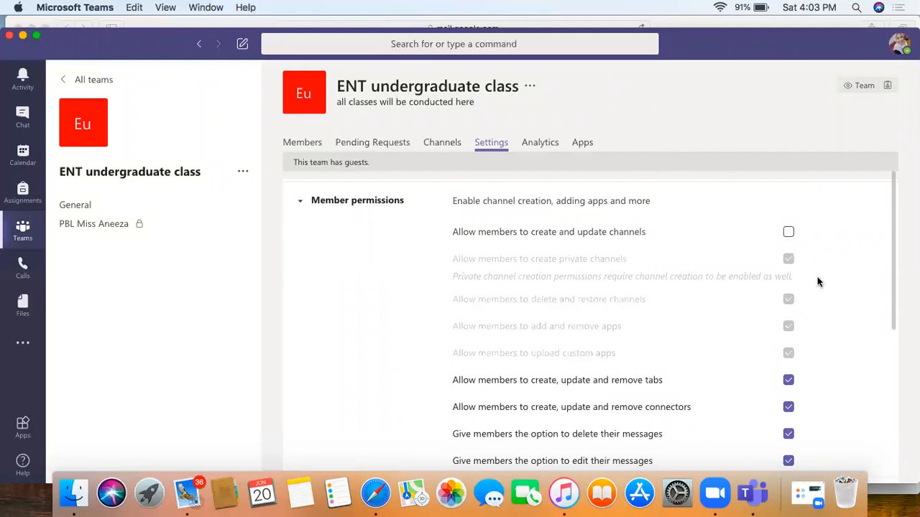
click(788, 231)
scroll(842, 310, down, 1)
scroll(842, 309, up, 2)
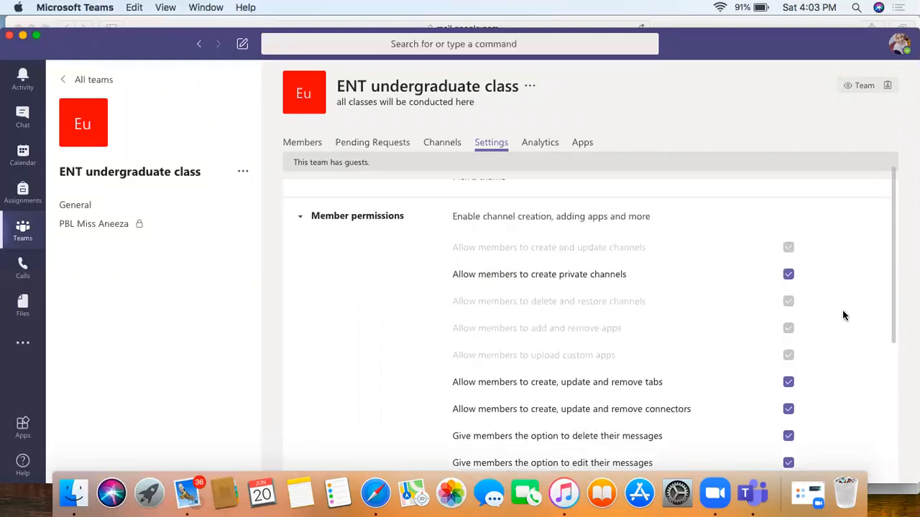
scroll(843, 309, down, 4)
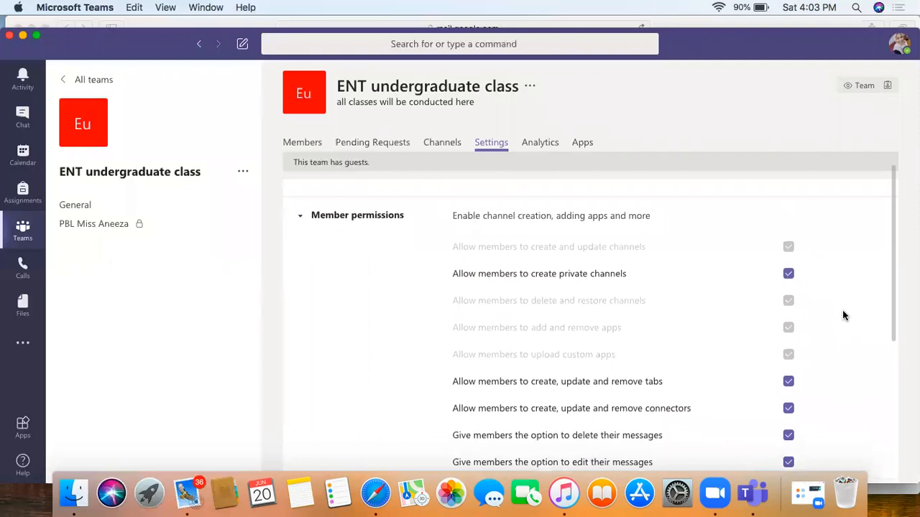
scroll(842, 314, down, 2)
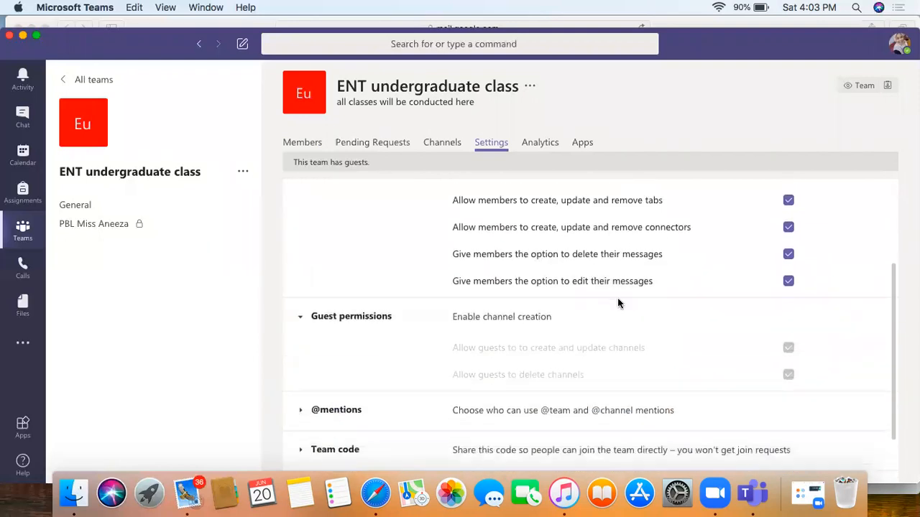
Step: Collapse and re-expand Guest permissions, where channel creation and deletion stay greyed out
click(367, 317)
click(367, 318)
scroll(830, 337, up, 5)
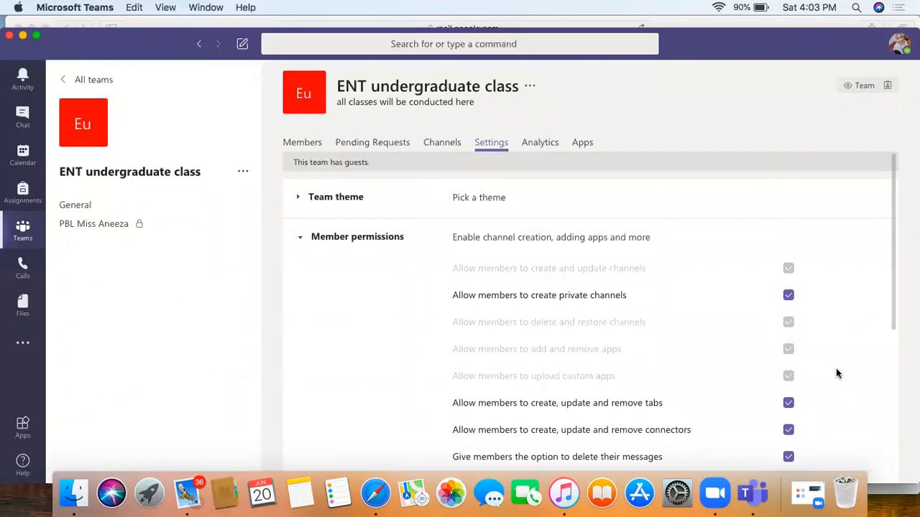
scroll(835, 373, down, 5)
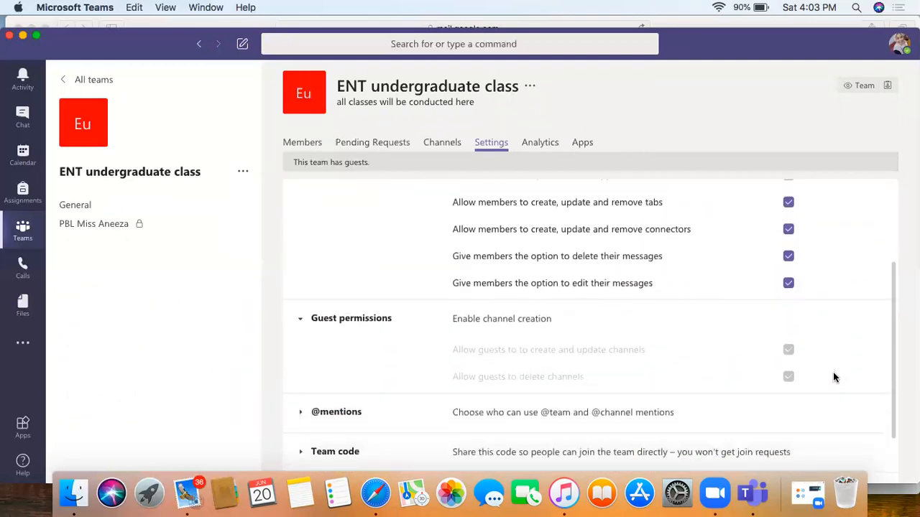